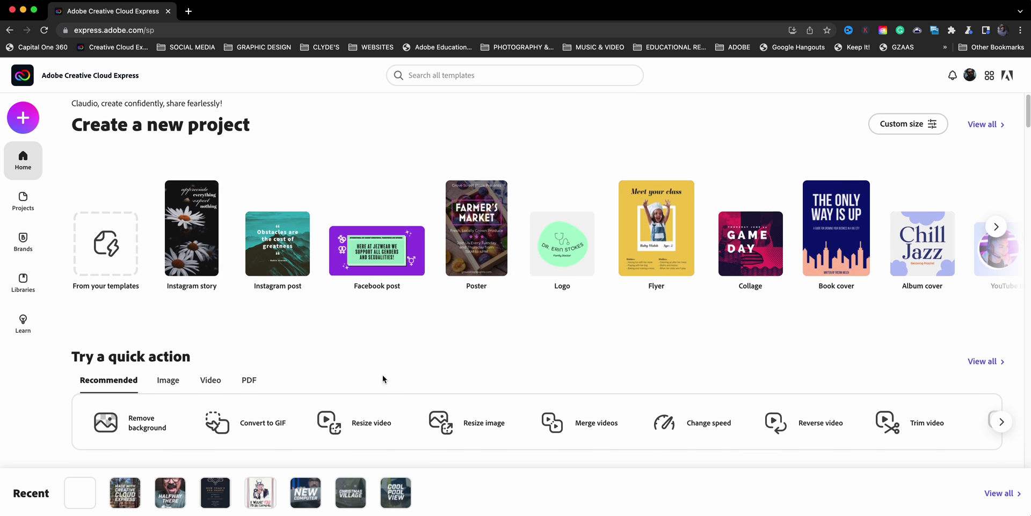
- Start the Merge videos quick action from the + panel and browse the computer for clips
{"action": "scroll", "coordinate": [382, 374], "scroll_direction": "down", "scroll_amount": 3}
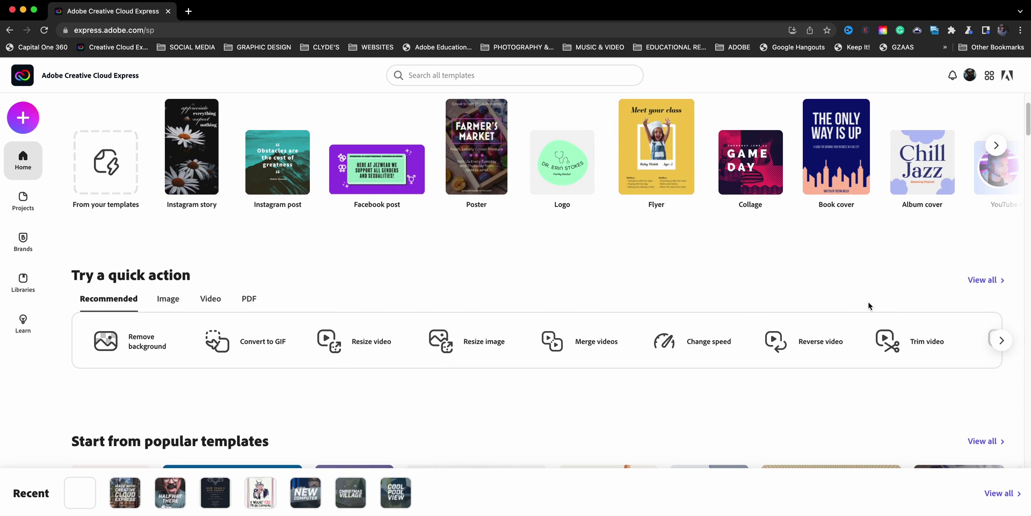
{"action": "left_click", "coordinate": [21, 118]}
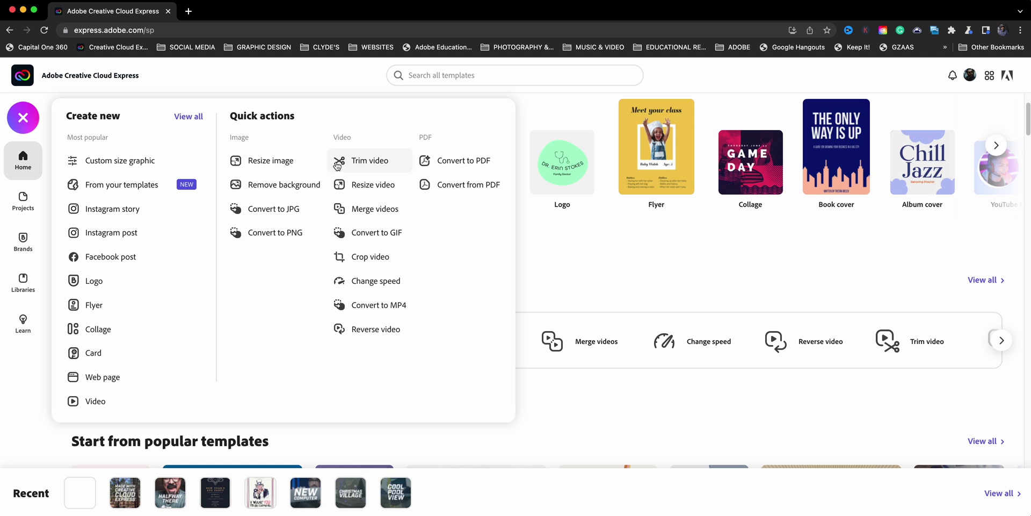
{"action": "left_click", "coordinate": [368, 214]}
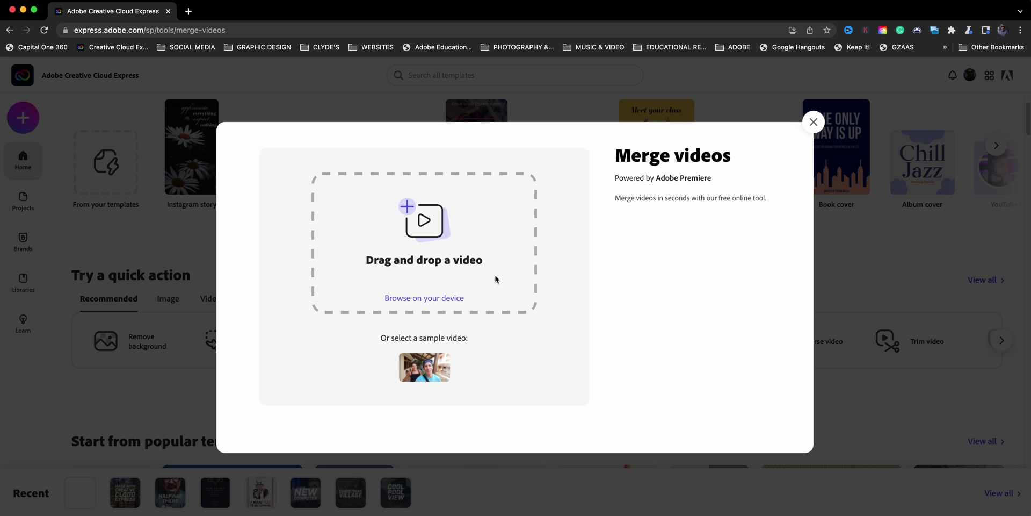
{"action": "left_click", "coordinate": [457, 304]}
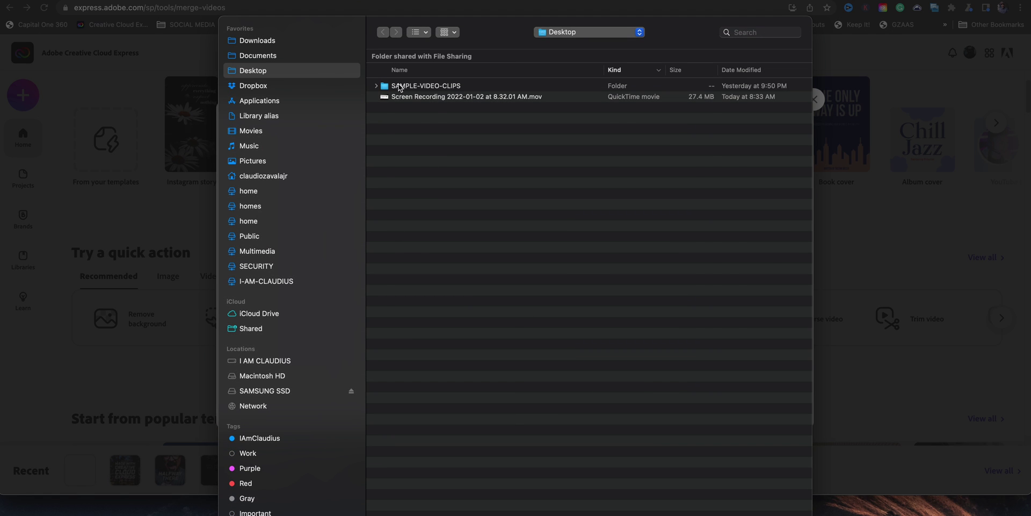
- Open the SAMPLE-VIDEO-CLIPS folder and show its contents as icons
{"action": "double_click", "coordinate": [399, 88]}
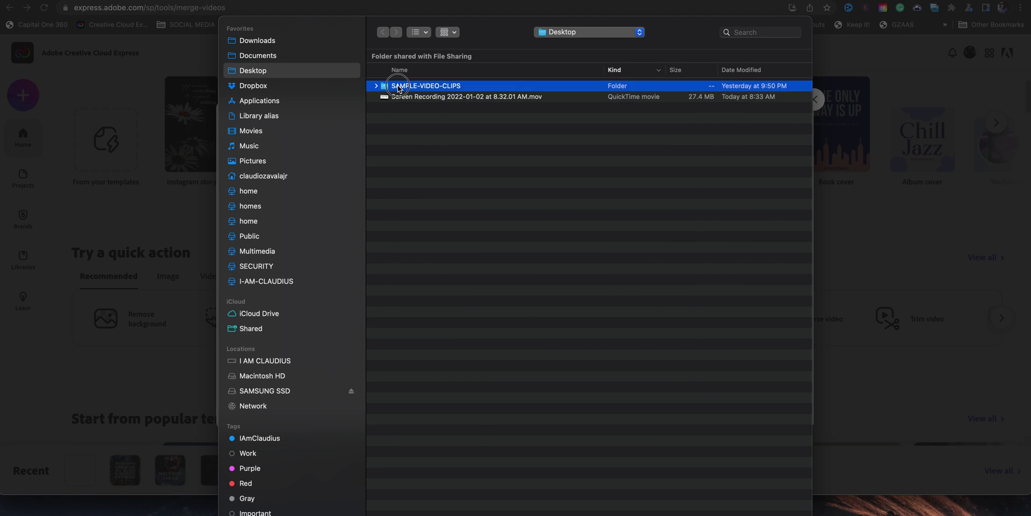
{"action": "left_click", "coordinate": [422, 33]}
{"action": "left_click", "coordinate": [428, 76]}
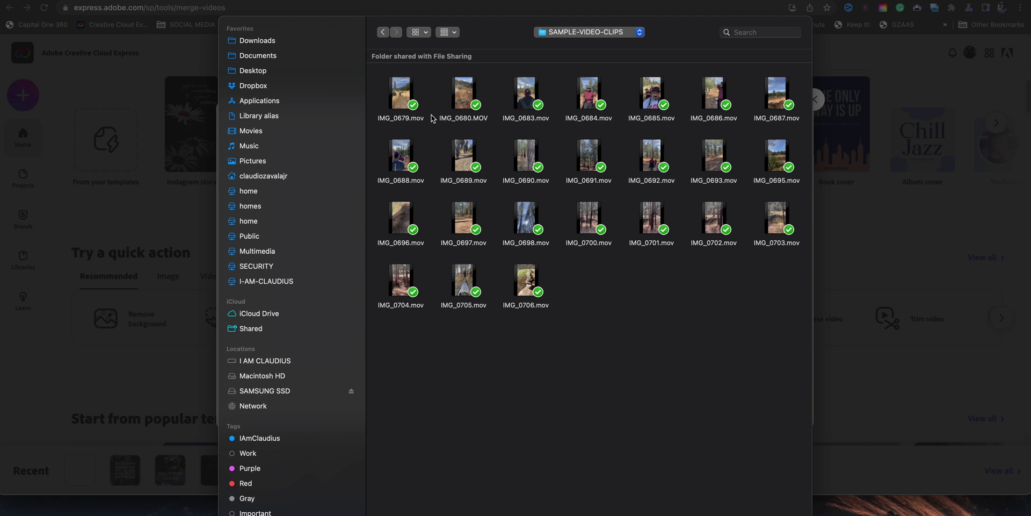
- Pick IMG_0683, 0684, 0685, 0692, 0688, 0698 and 0705 and confirm the upload
{"action": "left_click", "coordinate": [526, 111]}
{"action": "mouse_move", "coordinate": [525, 93]}
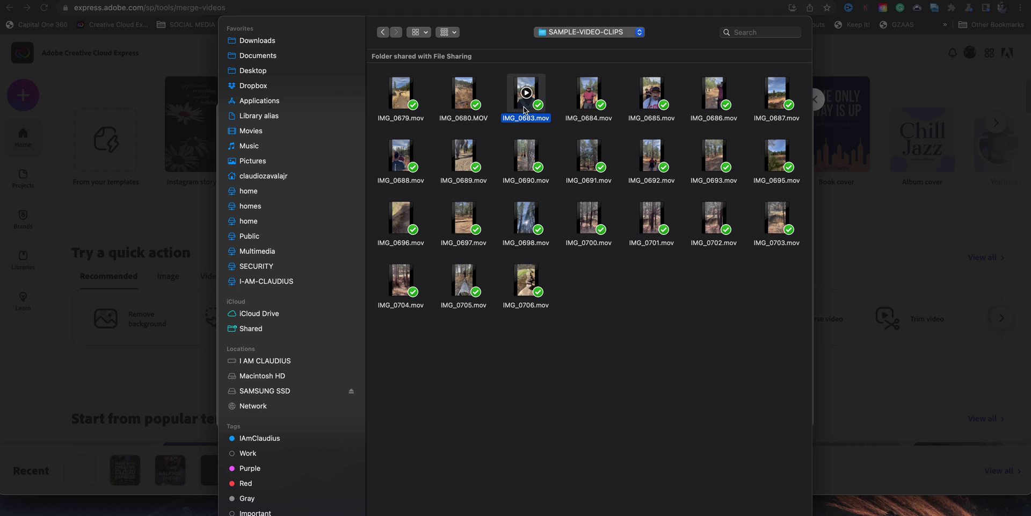
{"action": "left_click", "coordinate": [583, 104], "text": "super"}
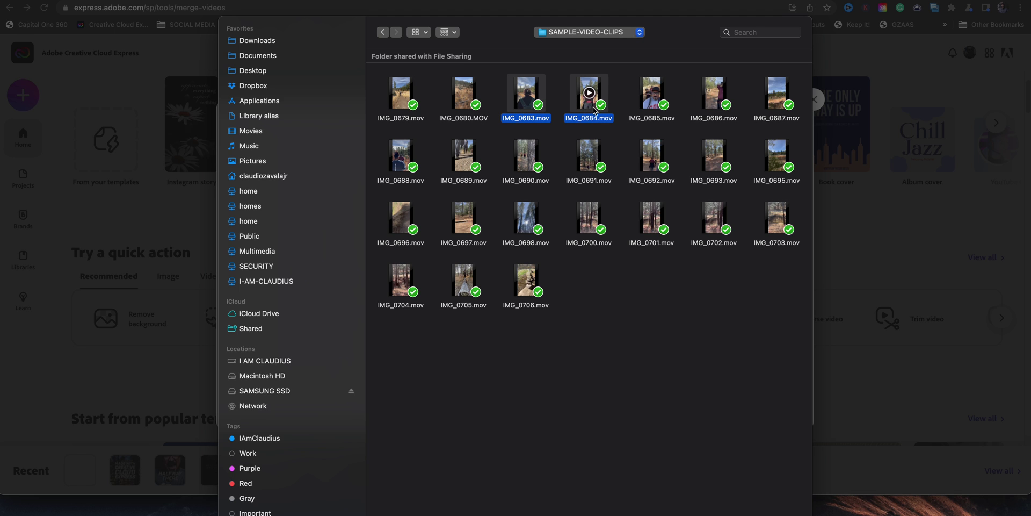
{"action": "left_click", "coordinate": [650, 105], "text": "super"}
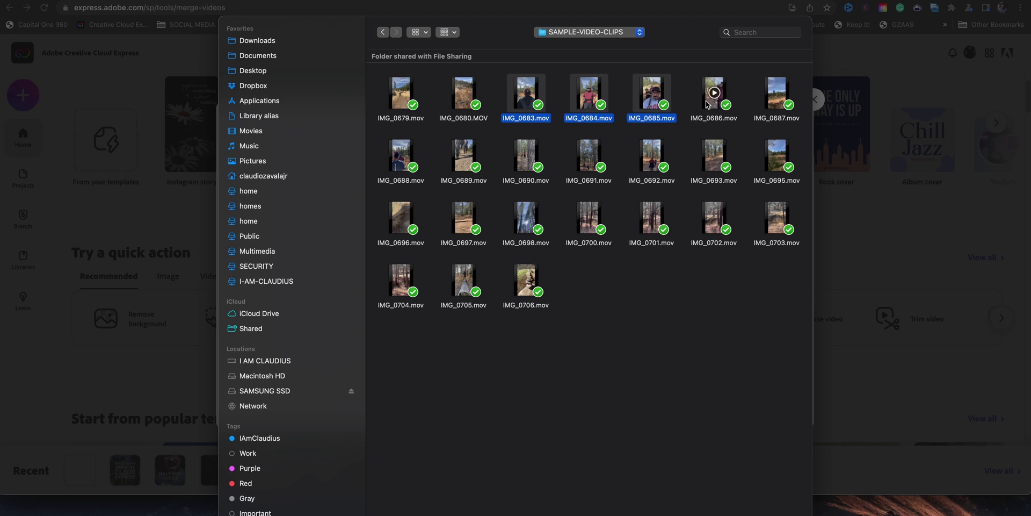
{"action": "left_click", "coordinate": [646, 167], "text": "super"}
{"action": "mouse_move", "coordinate": [401, 156]}
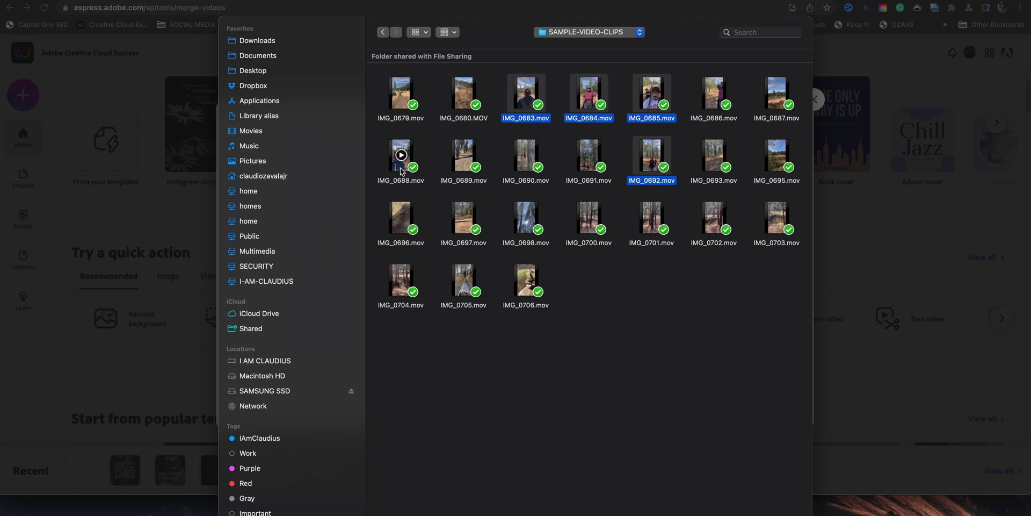
{"action": "left_click", "coordinate": [401, 172], "text": "super"}
{"action": "mouse_move", "coordinate": [525, 219]}
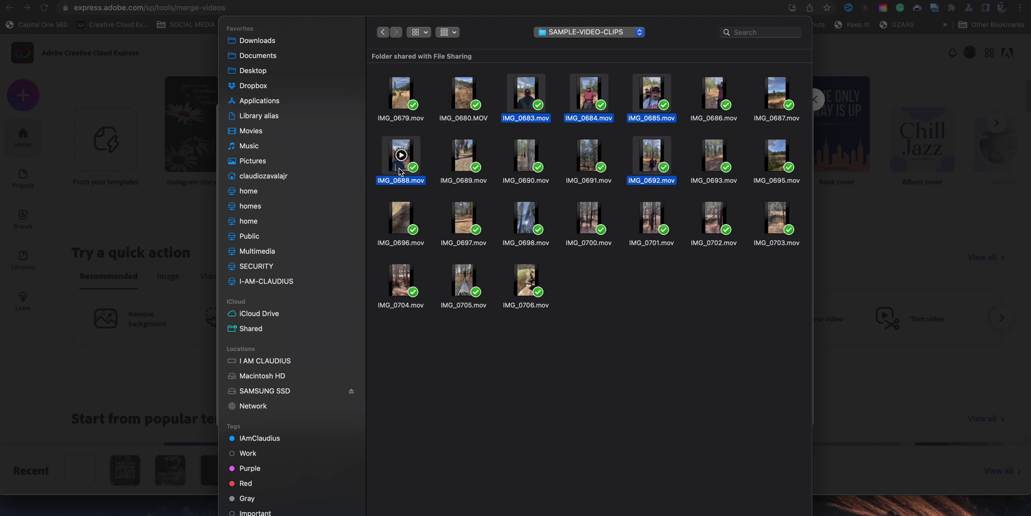
{"action": "left_click", "coordinate": [522, 230], "text": "super"}
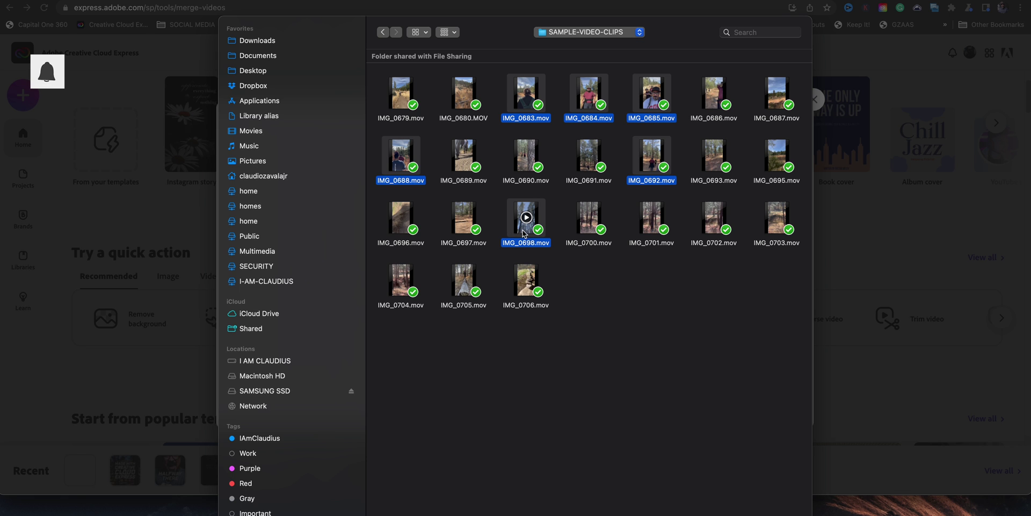
{"action": "left_click", "coordinate": [464, 279], "text": "super"}
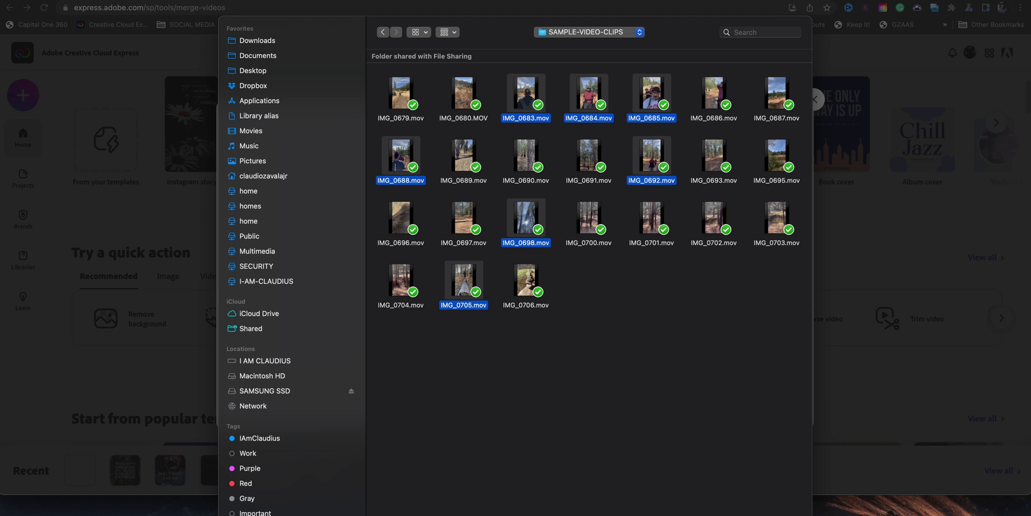
{"action": "key", "text": "Return"}
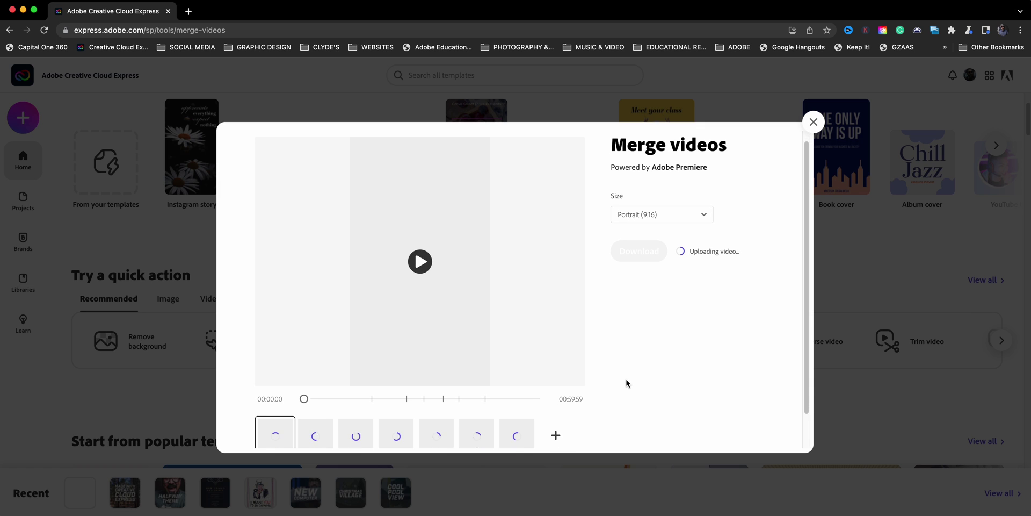
- Scroll the Merge videos dialog to watch the seven clips finish uploading
{"action": "scroll", "coordinate": [626, 383], "scroll_direction": "down", "scroll_amount": 2}
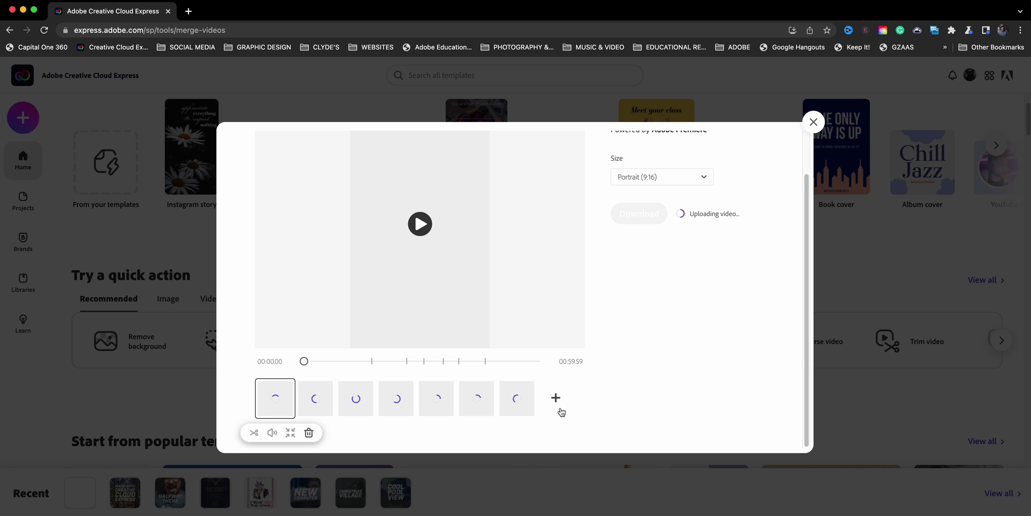
{"action": "scroll", "coordinate": [591, 411], "scroll_direction": "up", "scroll_amount": 1}
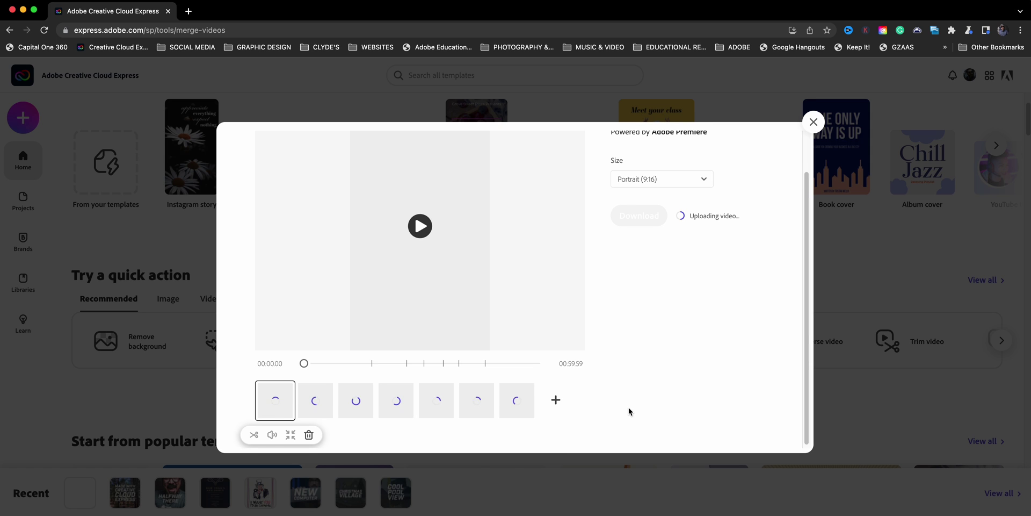
{"action": "scroll", "coordinate": [629, 408], "scroll_direction": "up", "scroll_amount": 2}
{"action": "scroll", "coordinate": [629, 411], "scroll_direction": "up", "scroll_amount": 1}
{"action": "scroll", "coordinate": [629, 410], "scroll_direction": "up", "scroll_amount": 1}
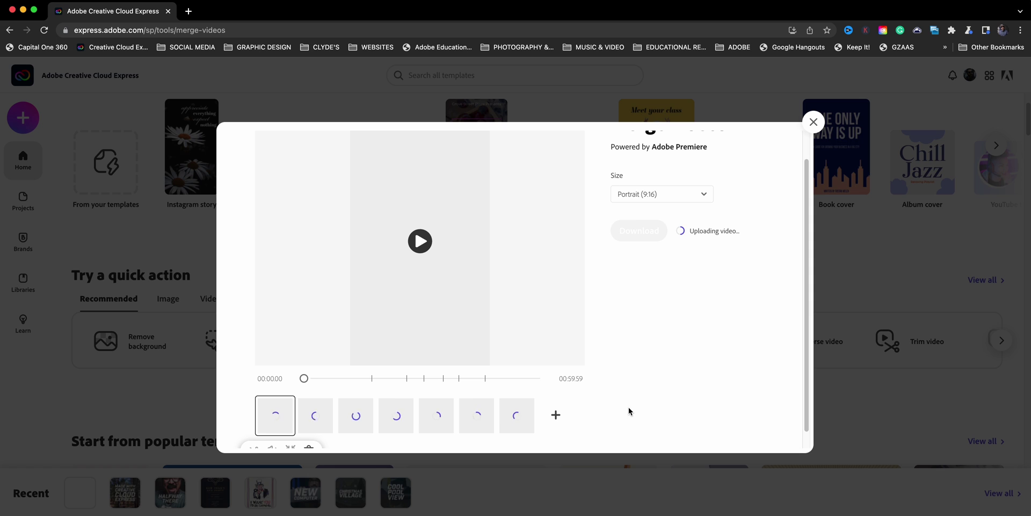
{"action": "scroll", "coordinate": [657, 387], "scroll_direction": "up", "scroll_amount": 3}
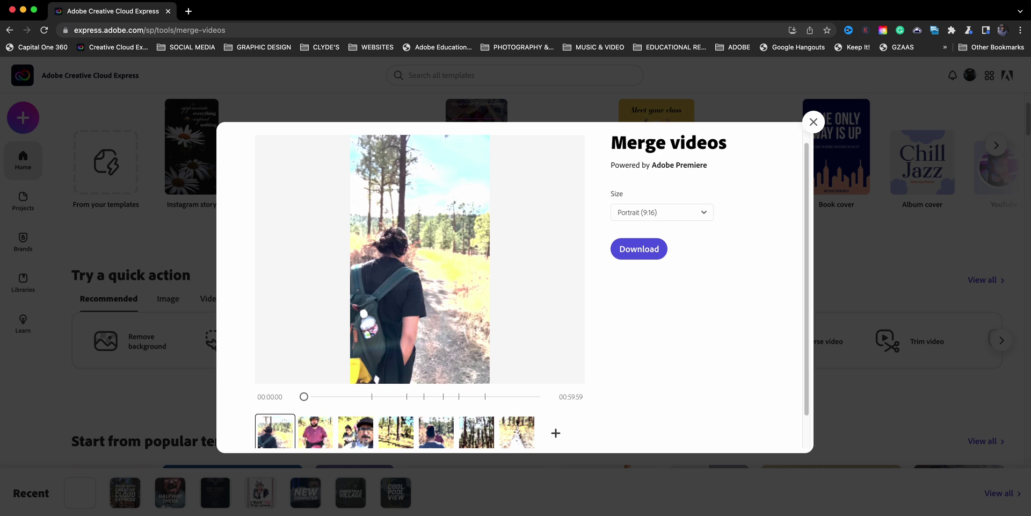
{"action": "left_click", "coordinate": [656, 215]}
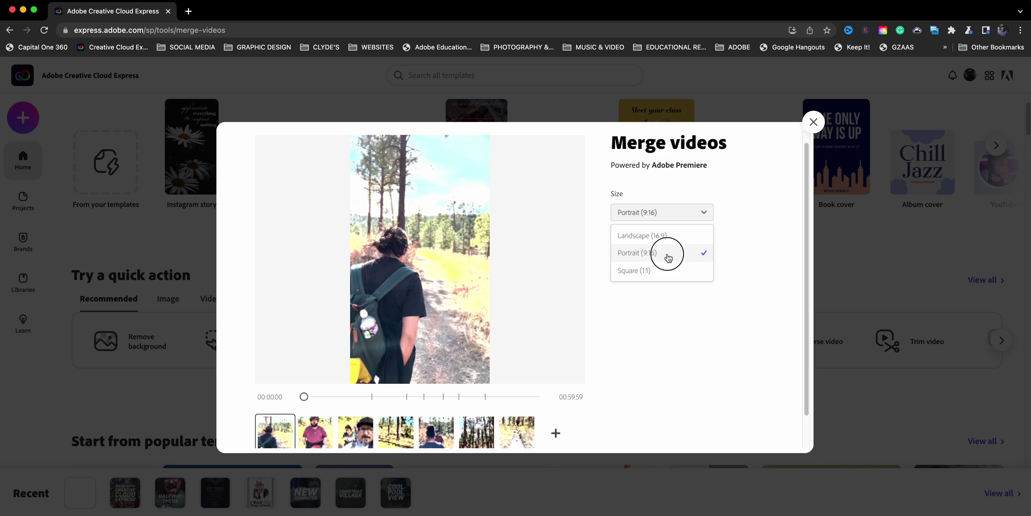
{"action": "left_click", "coordinate": [668, 255]}
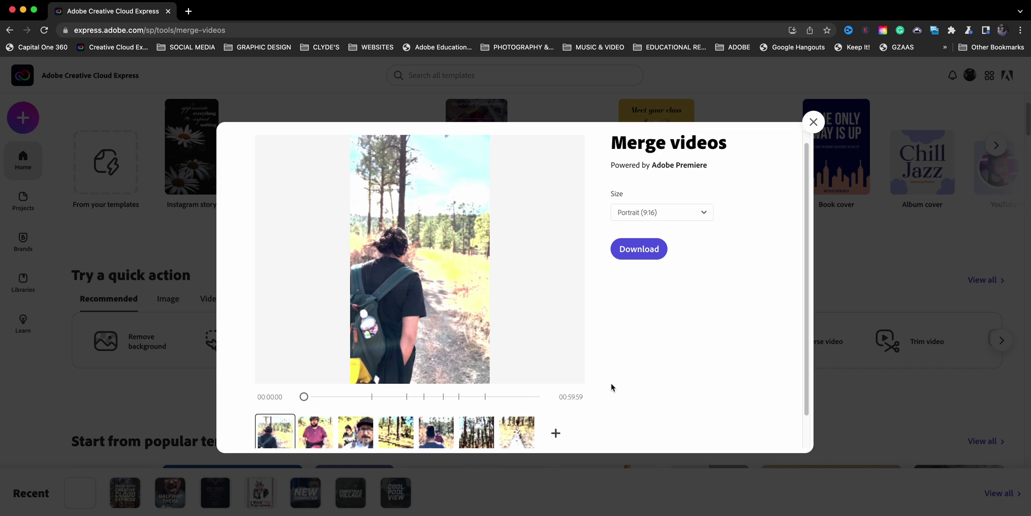
{"action": "scroll", "coordinate": [611, 386], "scroll_direction": "down", "scroll_amount": 2}
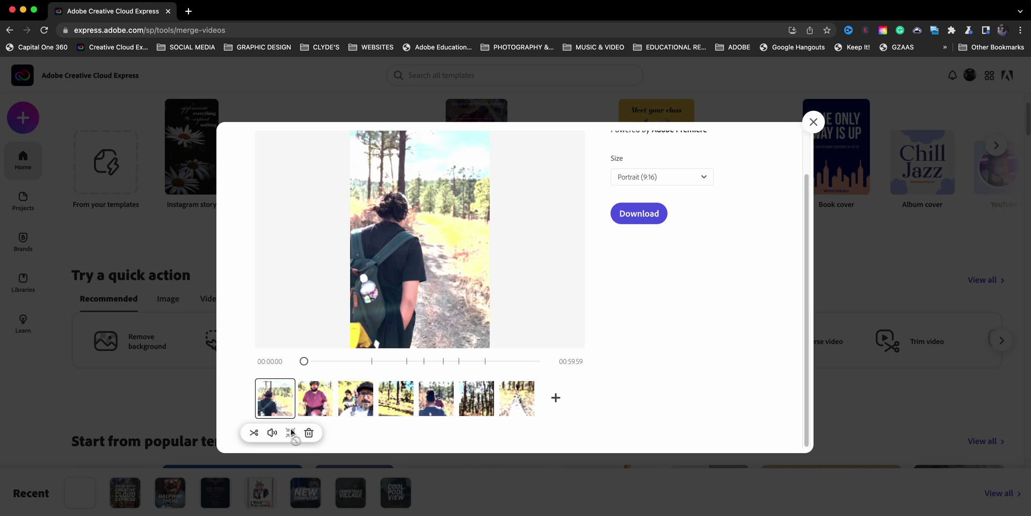
- Toggle the sound on the first, second and fourth clips
{"action": "left_click", "coordinate": [273, 433]}
{"action": "left_click", "coordinate": [307, 413]}
{"action": "left_click", "coordinate": [306, 433]}
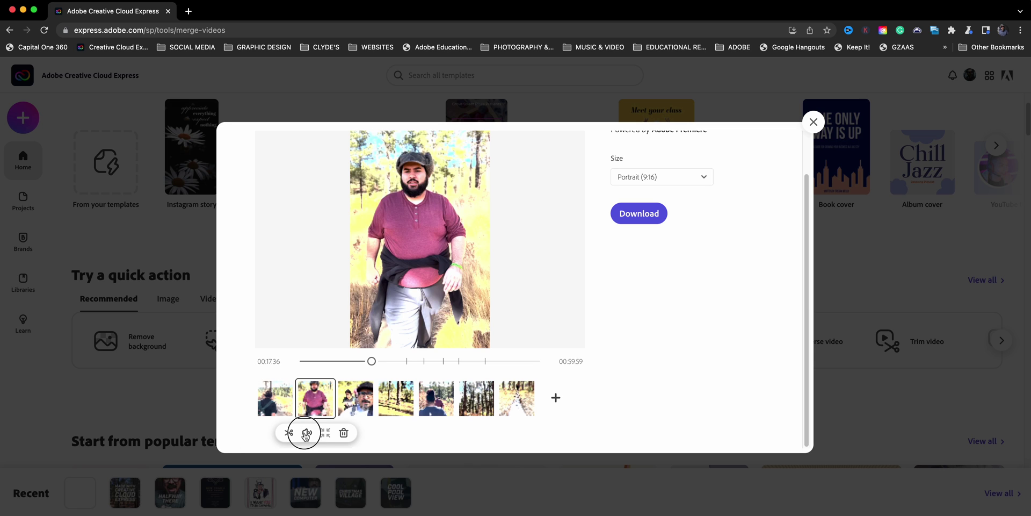
{"action": "left_click", "coordinate": [368, 407]}
{"action": "left_click", "coordinate": [388, 409]}
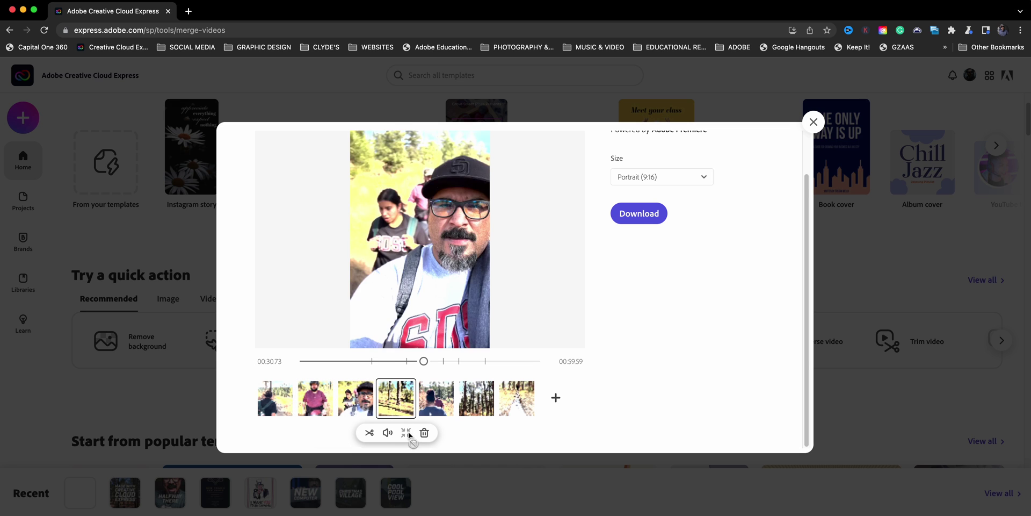
{"action": "left_click", "coordinate": [386, 432]}
- Toggle the sound on the fifth and sixth clips, then scrub the preview back to the first clip
{"action": "left_click", "coordinate": [420, 411]}
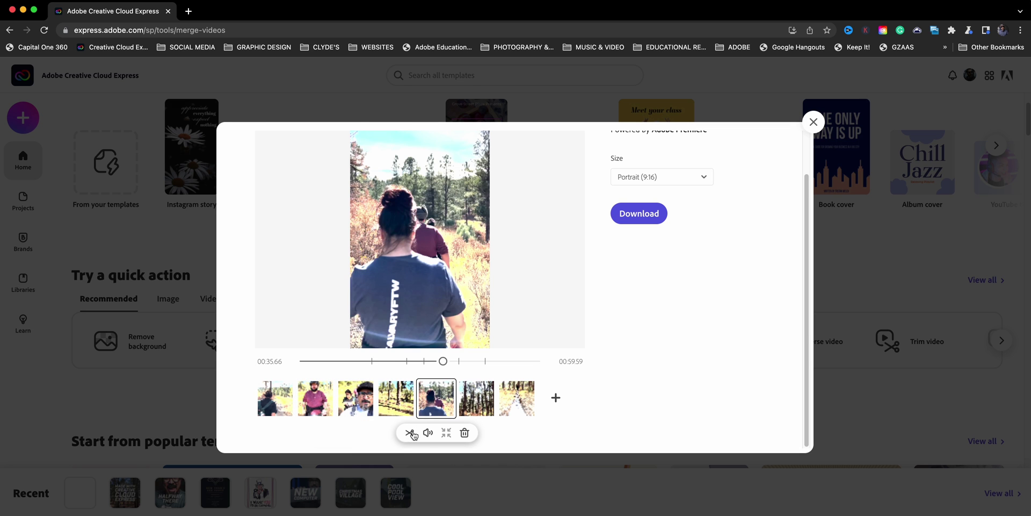
{"action": "left_click", "coordinate": [428, 432]}
{"action": "left_click", "coordinate": [472, 411]}
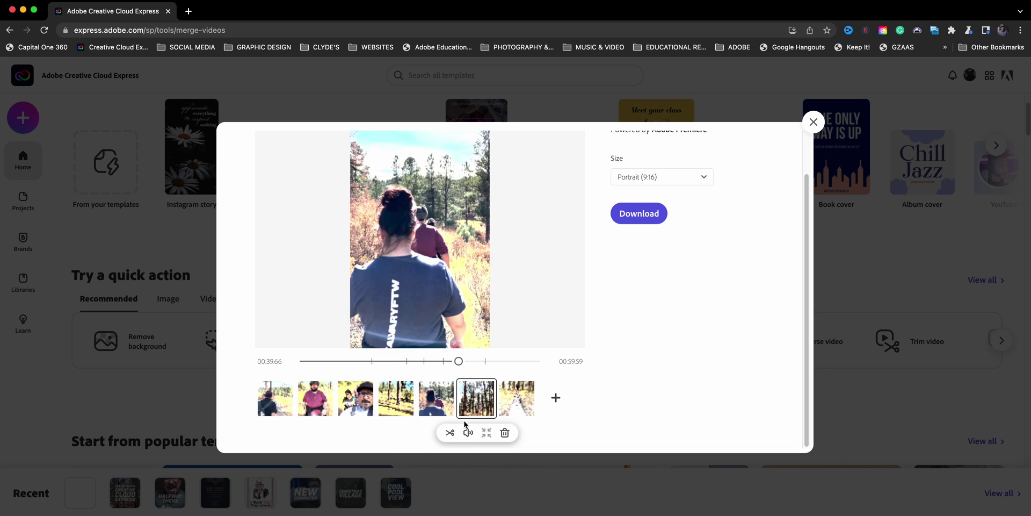
{"action": "left_click", "coordinate": [468, 432]}
{"action": "left_click", "coordinate": [508, 399]}
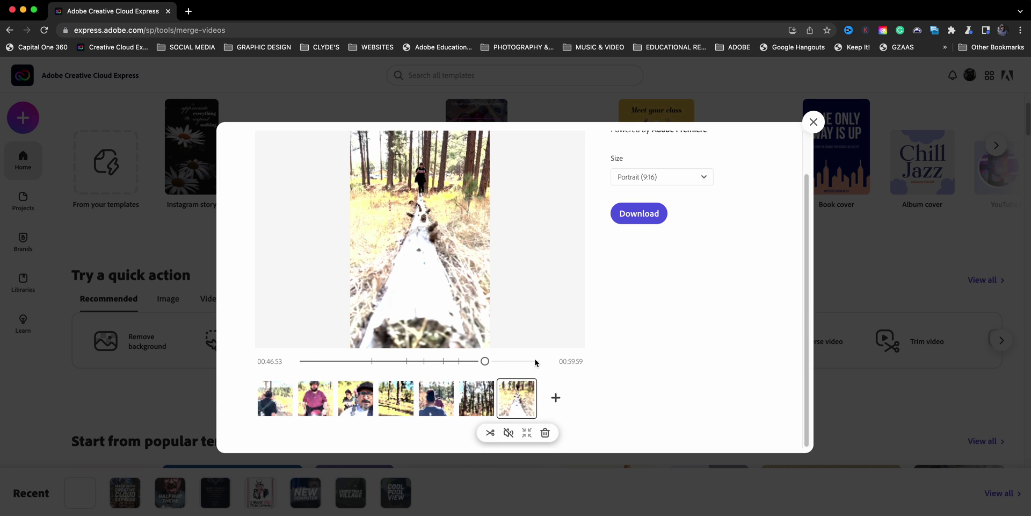
{"action": "left_click_drag", "start_coordinate": [485, 363], "coordinate": [291, 370]}
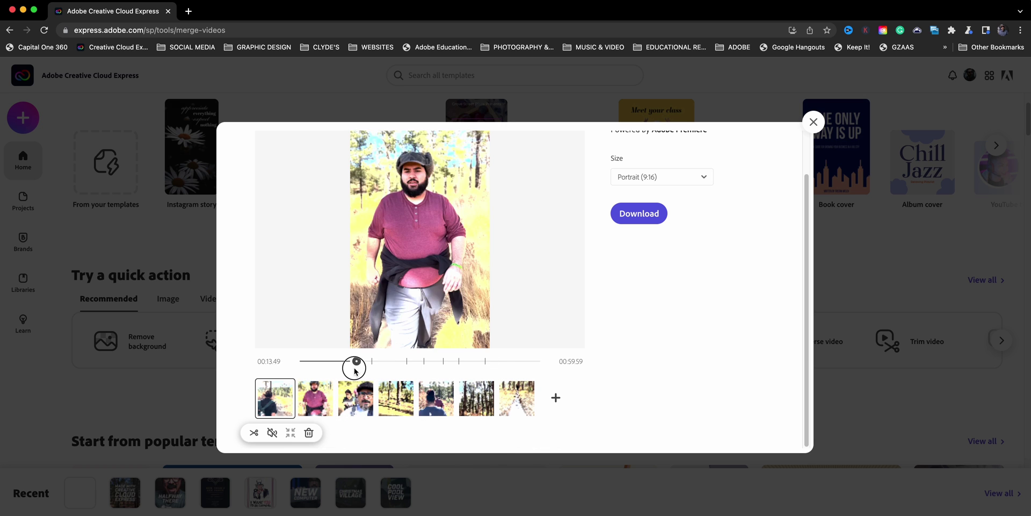
{"action": "mouse_move", "coordinate": [290, 370]}
{"action": "left_mouse_down"}
{"action": "mouse_move", "coordinate": [543, 357]}
{"action": "mouse_move", "coordinate": [276, 364]}
{"action": "mouse_move", "coordinate": [329, 361]}
{"action": "left_mouse_up"}
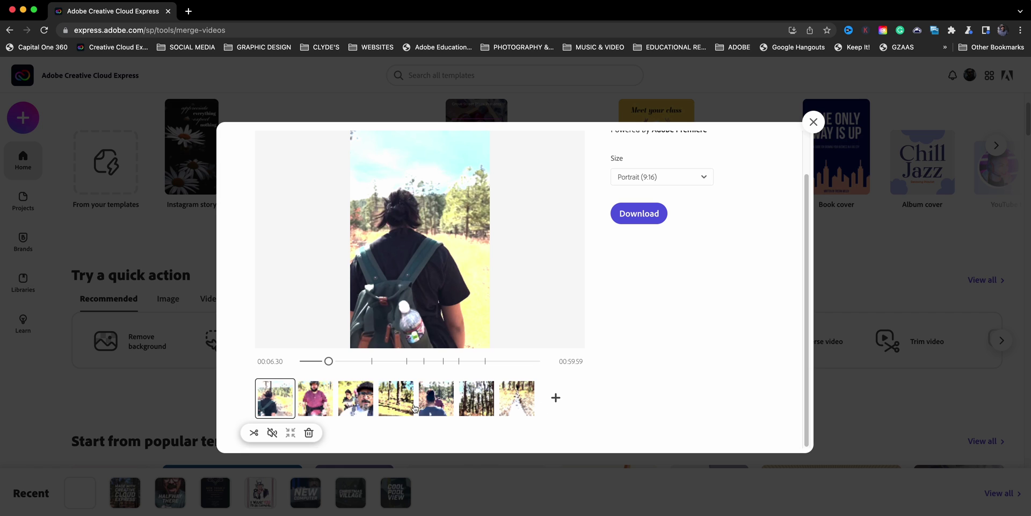
{"action": "left_click", "coordinate": [371, 292]}
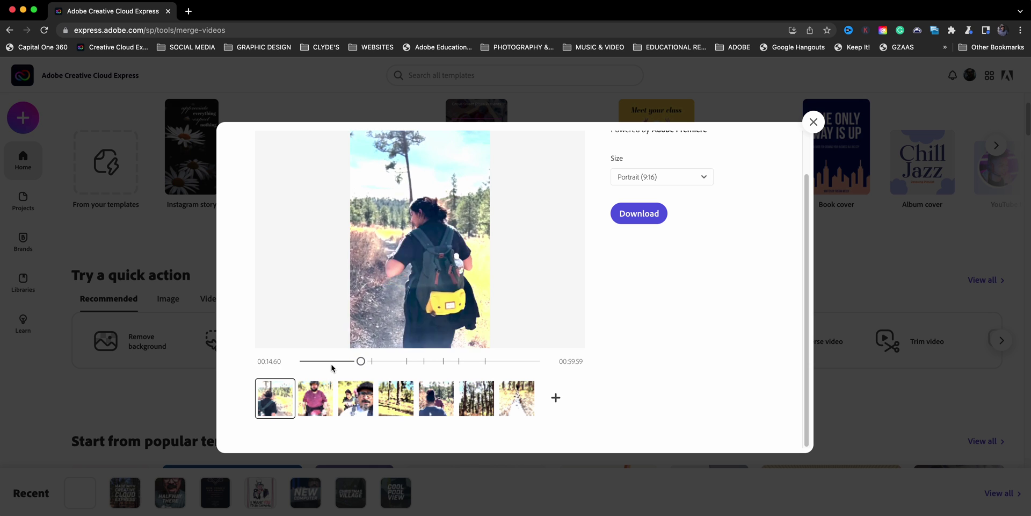
{"action": "left_click", "coordinate": [365, 361]}
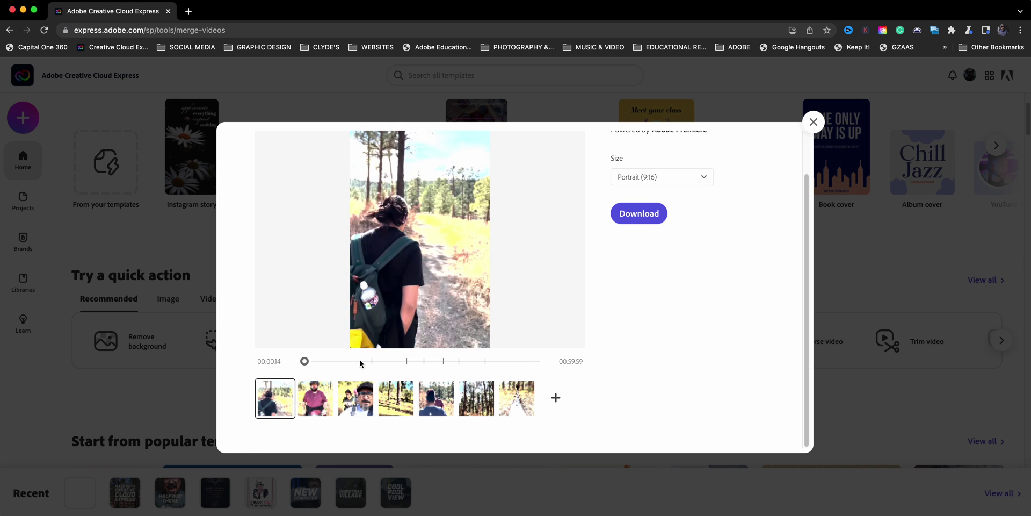
{"action": "left_click", "coordinate": [282, 400]}
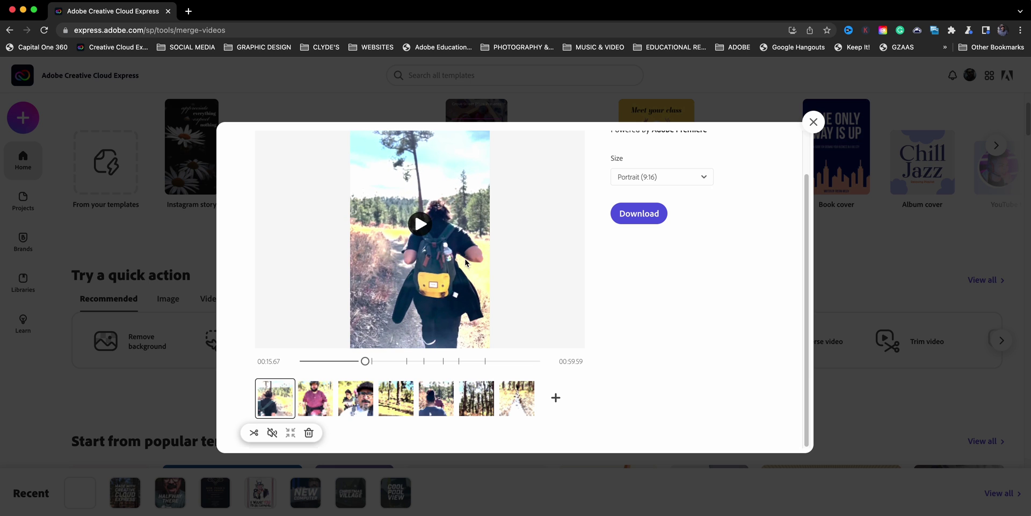
- Trim the first clip to 00:02.60–00:12.08, bringing the video to 51.72 seconds
{"action": "left_click", "coordinate": [254, 434]}
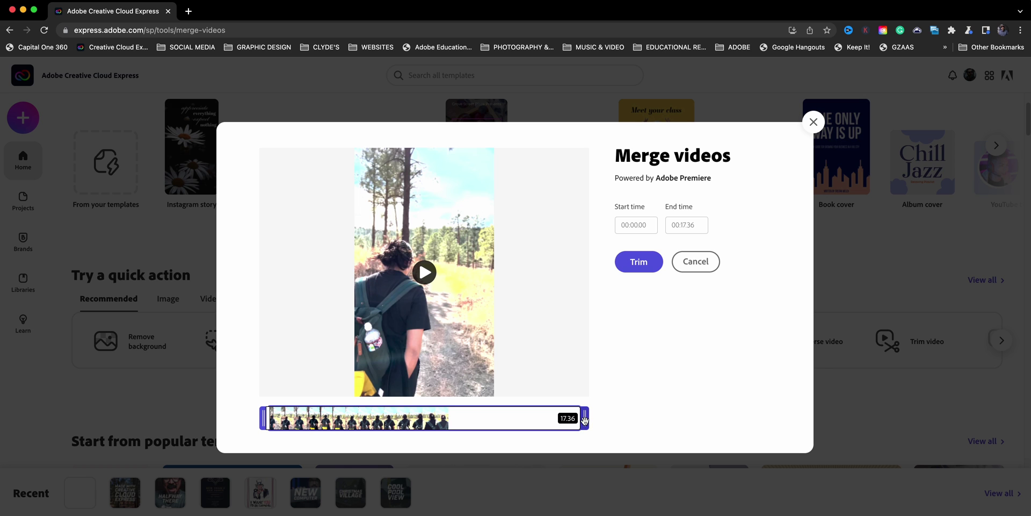
{"action": "left_click_drag", "start_coordinate": [585, 420], "coordinate": [489, 433]}
{"action": "left_click_drag", "start_coordinate": [264, 413], "coordinate": [311, 411]}
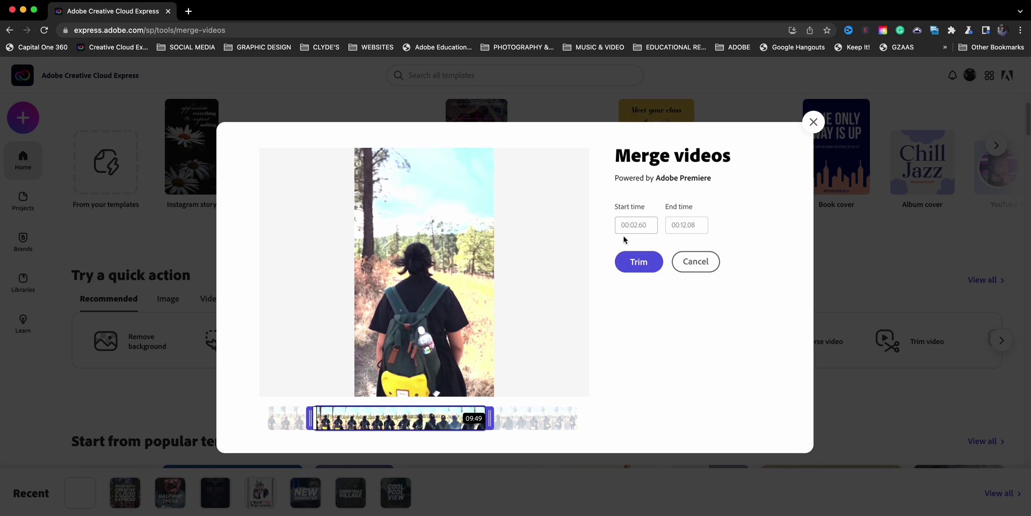
{"action": "left_click", "coordinate": [637, 262]}
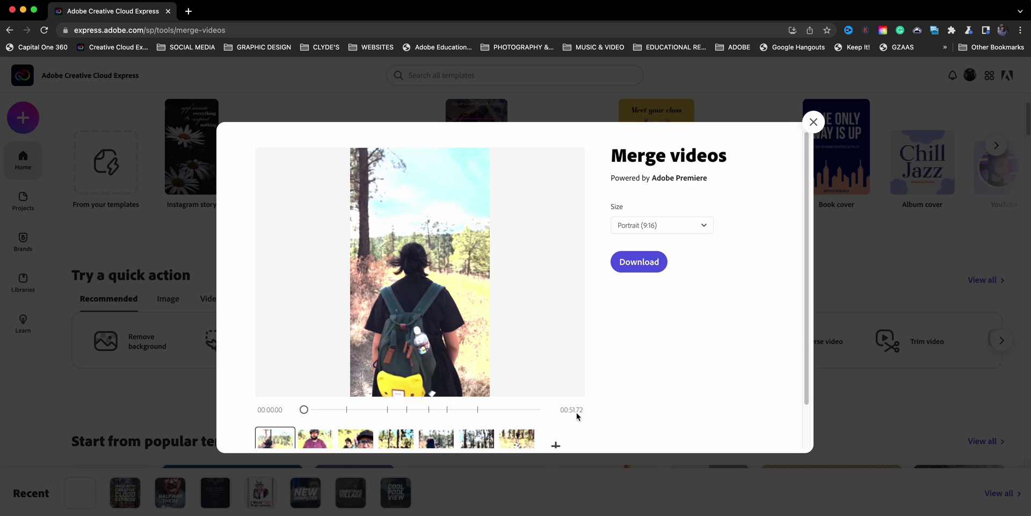
{"action": "scroll", "coordinate": [537, 413], "scroll_direction": "down", "scroll_amount": 2}
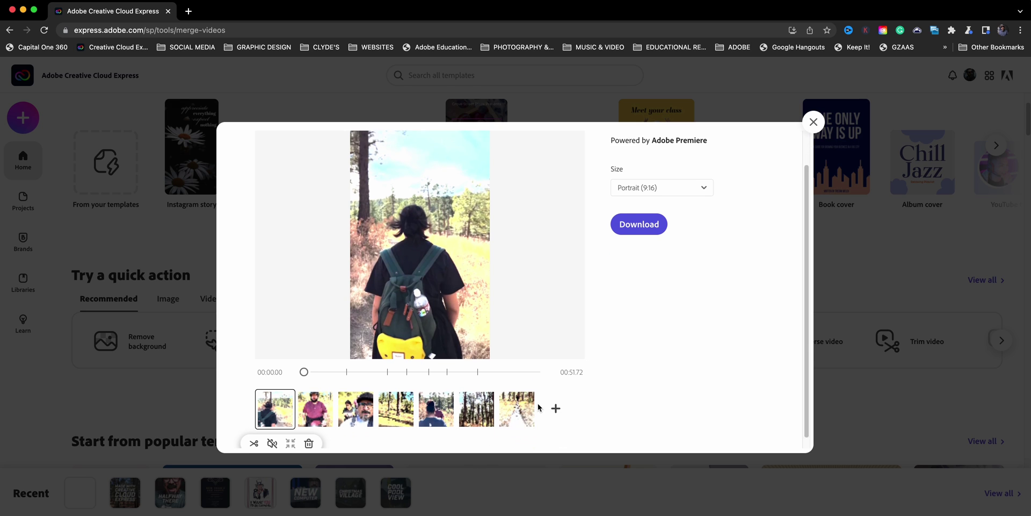
{"action": "left_click", "coordinate": [321, 404]}
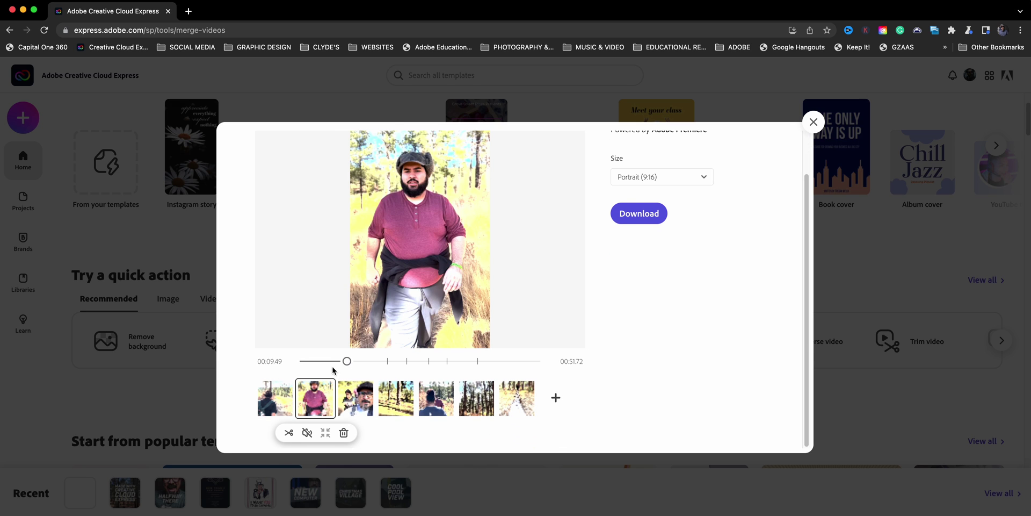
{"action": "left_click", "coordinate": [420, 224]}
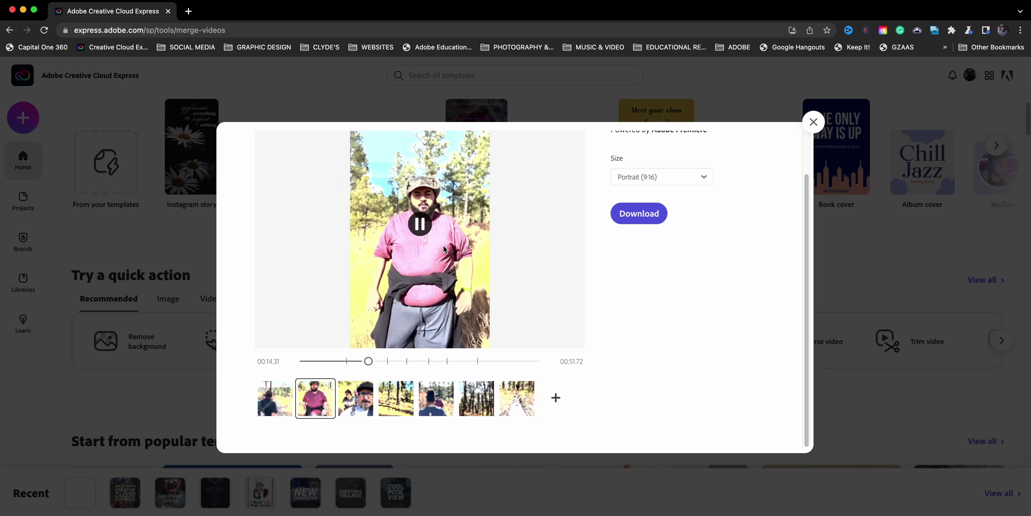
{"action": "left_click", "coordinate": [424, 226]}
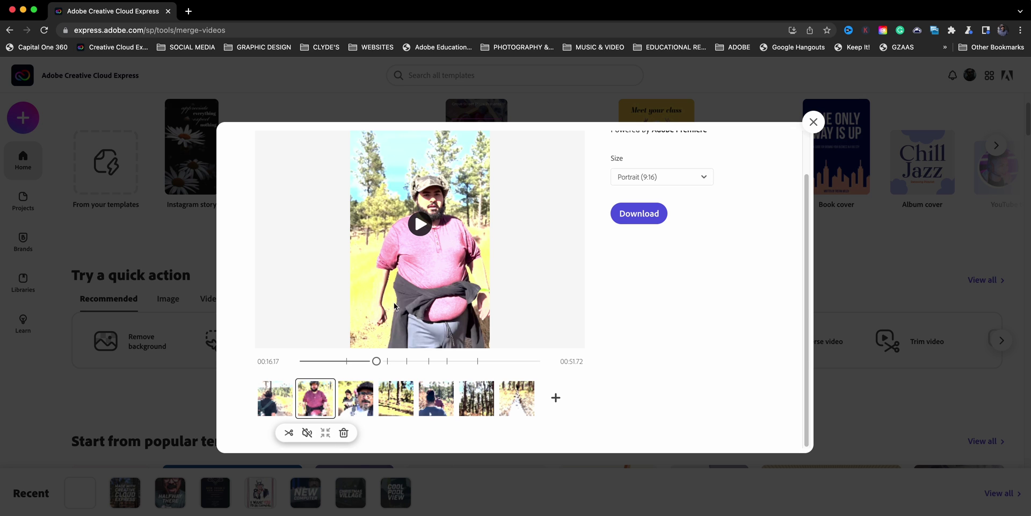
{"action": "scroll", "coordinate": [397, 302], "scroll_direction": "up", "scroll_amount": 2}
{"action": "left_click", "coordinate": [409, 303]}
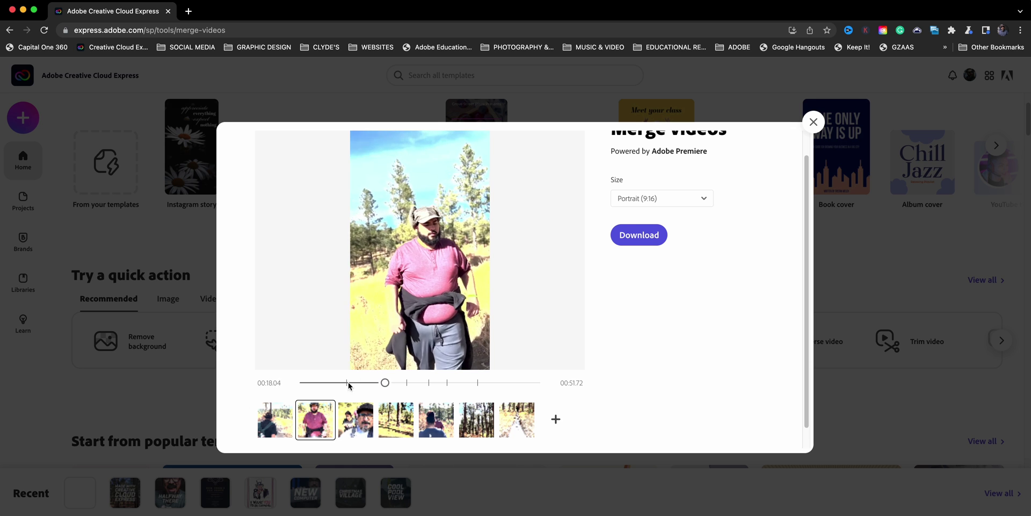
{"action": "left_click", "coordinate": [321, 430]}
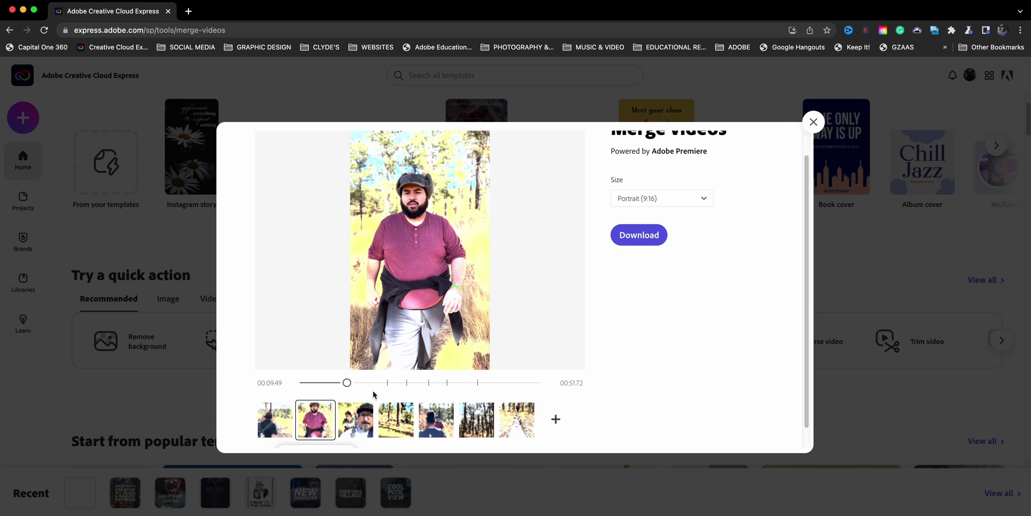
{"action": "scroll", "coordinate": [364, 403], "scroll_direction": "down", "scroll_amount": 2}
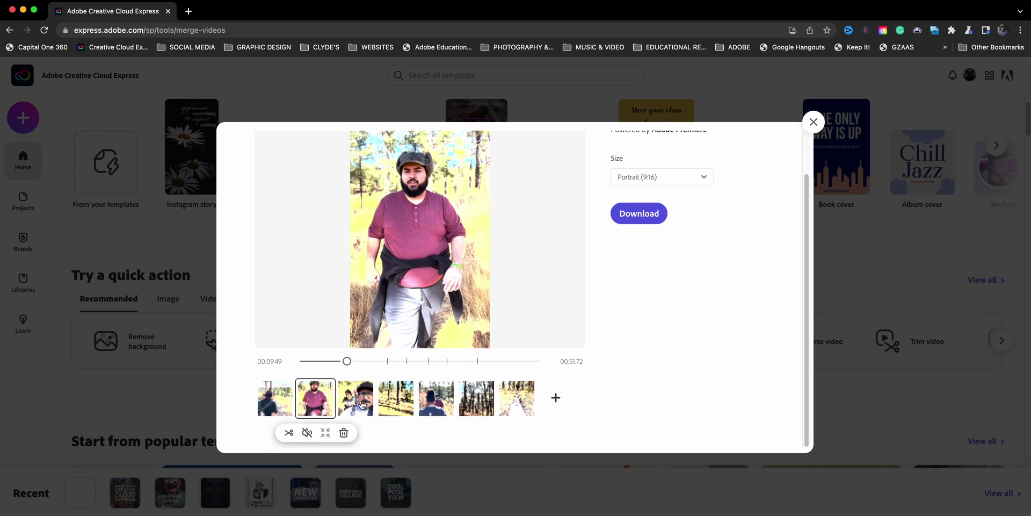
{"action": "left_click", "coordinate": [286, 433]}
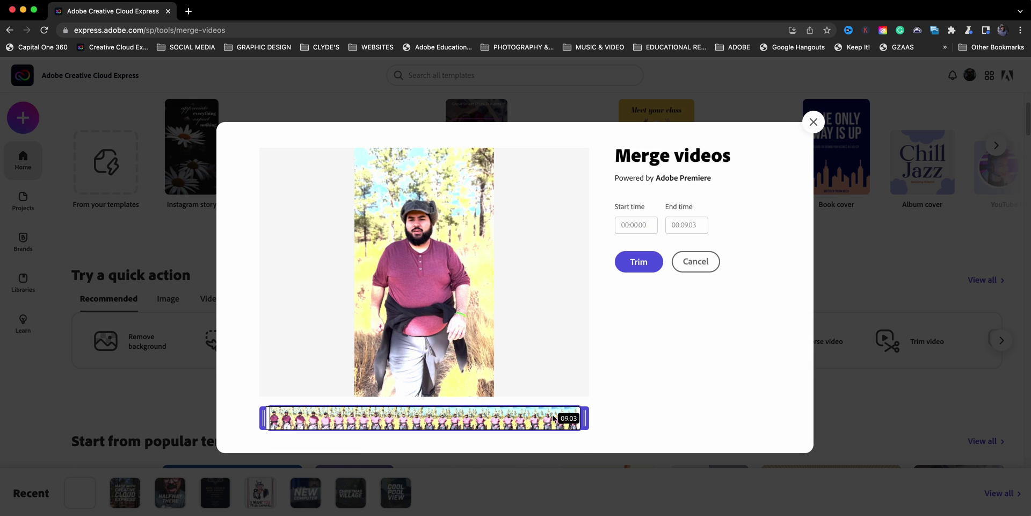
- Trim the second clip to 00:01.91–00:04.25, shortening the video to 45.03 seconds
{"action": "mouse_move", "coordinate": [586, 420]}
{"action": "left_mouse_down"}
{"action": "mouse_move", "coordinate": [398, 436]}
{"action": "mouse_move", "coordinate": [490, 413]}
{"action": "left_mouse_up"}
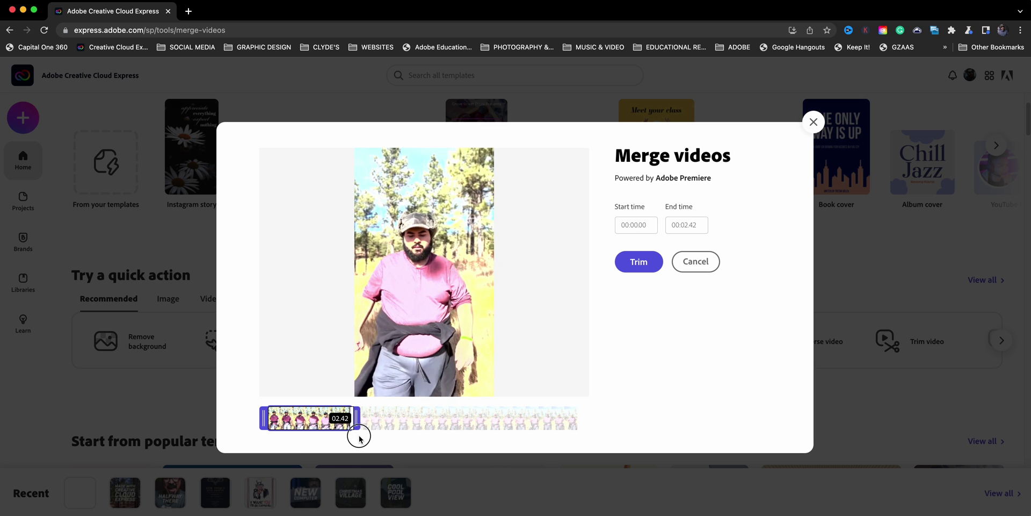
{"action": "left_click_drag", "start_coordinate": [489, 413], "coordinate": [422, 418]}
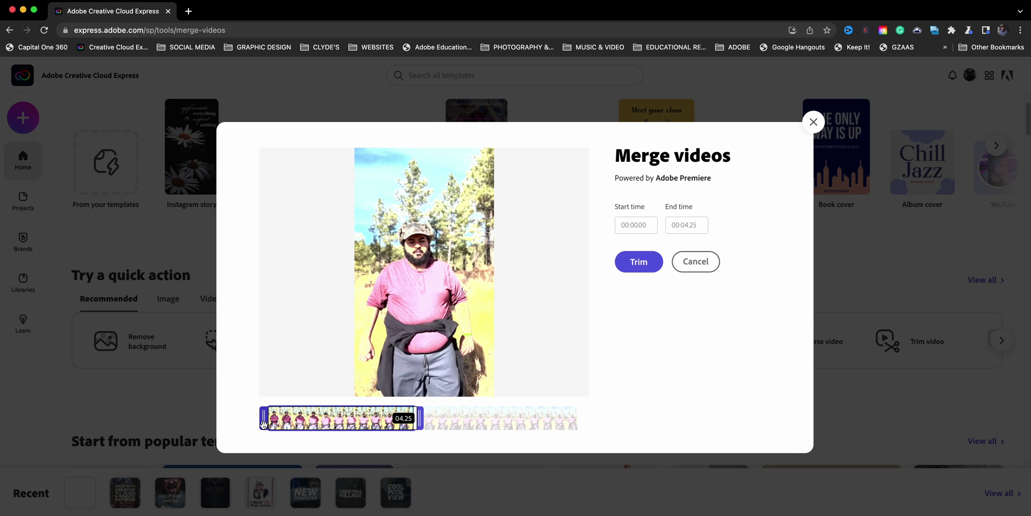
{"action": "left_click_drag", "start_coordinate": [264, 424], "coordinate": [330, 409]}
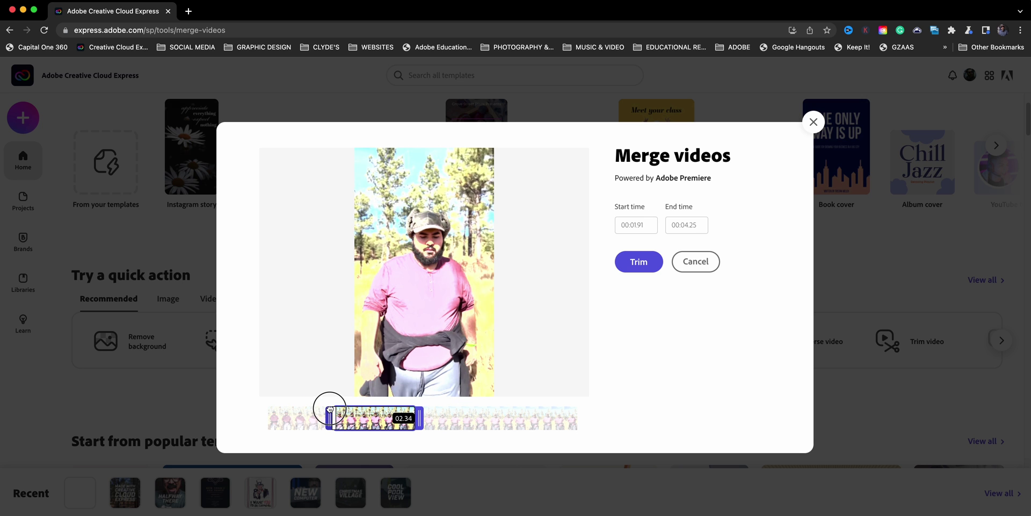
{"action": "left_click", "coordinate": [646, 267]}
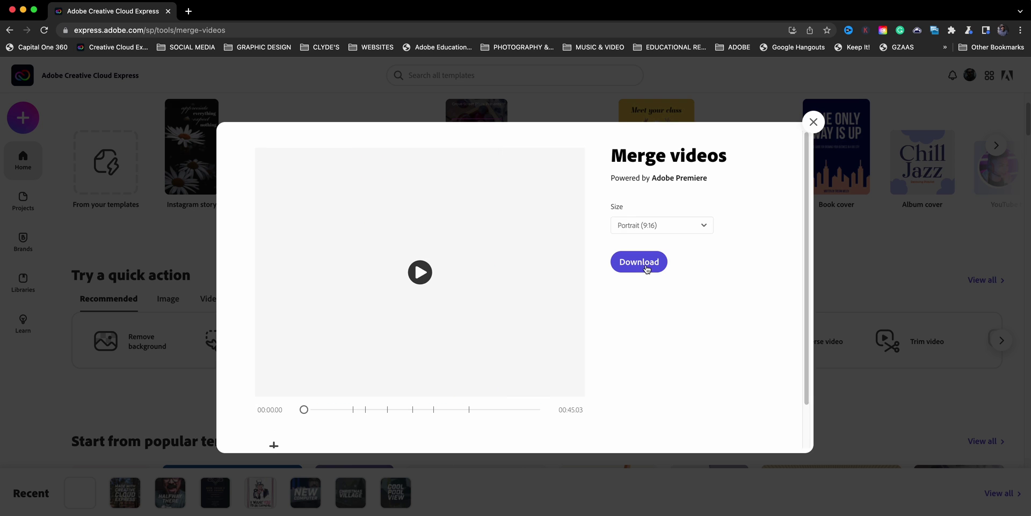
- Preview the third clip, the glasses selfie, and delete it, leaving six clips
{"action": "scroll", "coordinate": [312, 391], "scroll_direction": "down", "scroll_amount": 2}
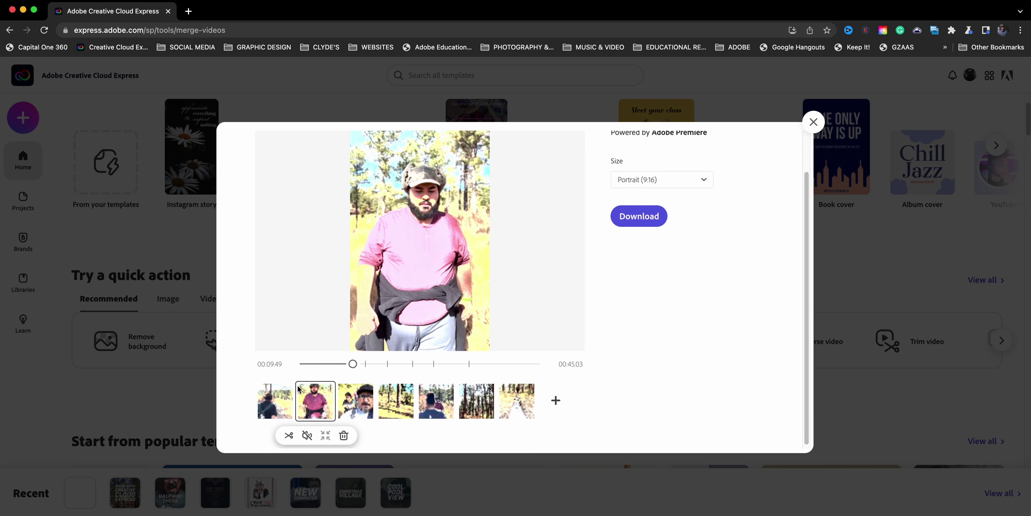
{"action": "left_click", "coordinate": [364, 404]}
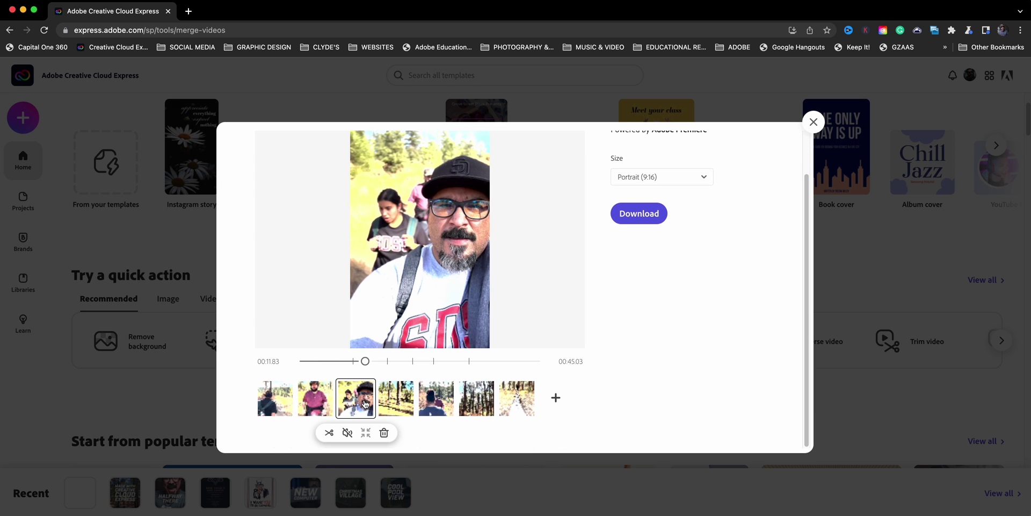
{"action": "mouse_move", "coordinate": [381, 295]}
{"action": "left_click", "coordinate": [421, 227]}
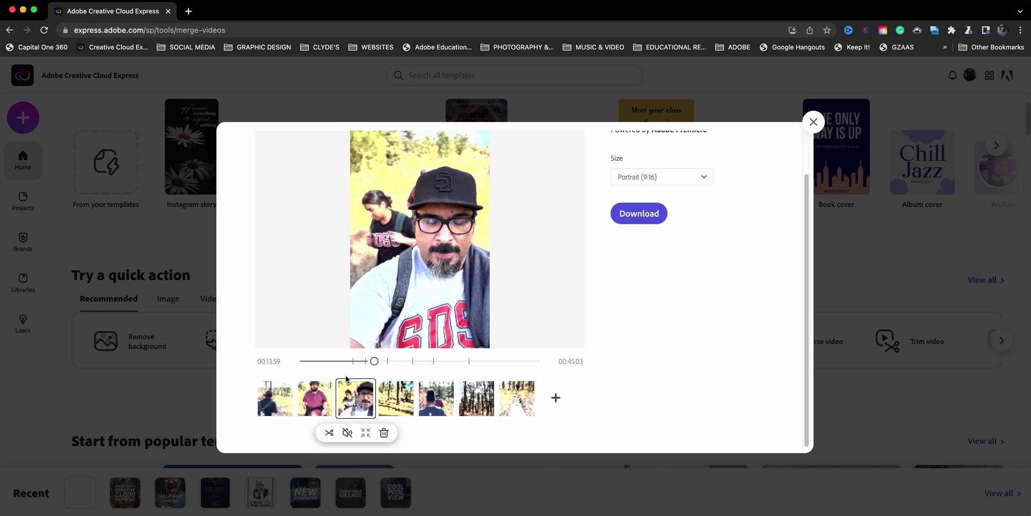
{"action": "left_click", "coordinate": [383, 434]}
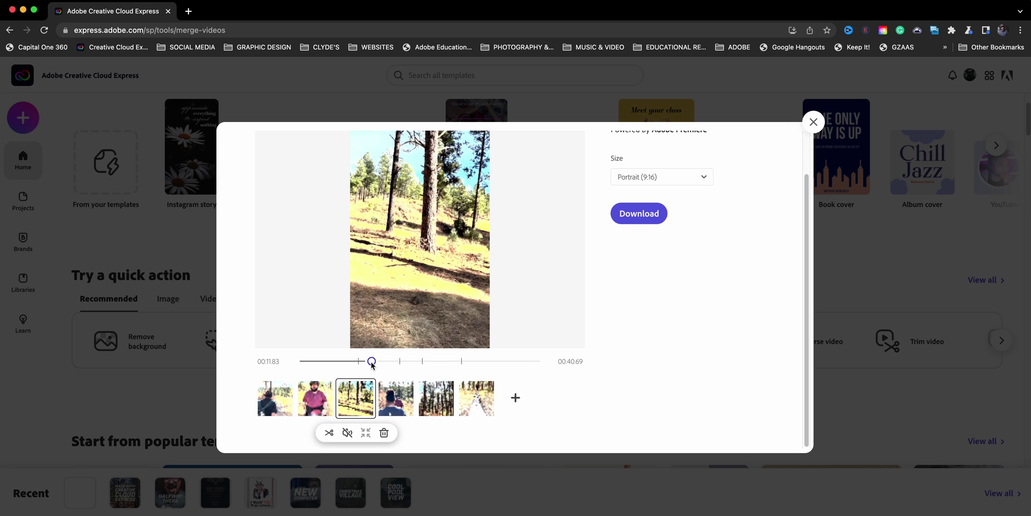
- Trim the pine-grove clip to about 1.46–2.95 seconds, making the video 37.25 seconds
{"action": "mouse_move", "coordinate": [401, 237]}
{"action": "left_click", "coordinate": [417, 224]}
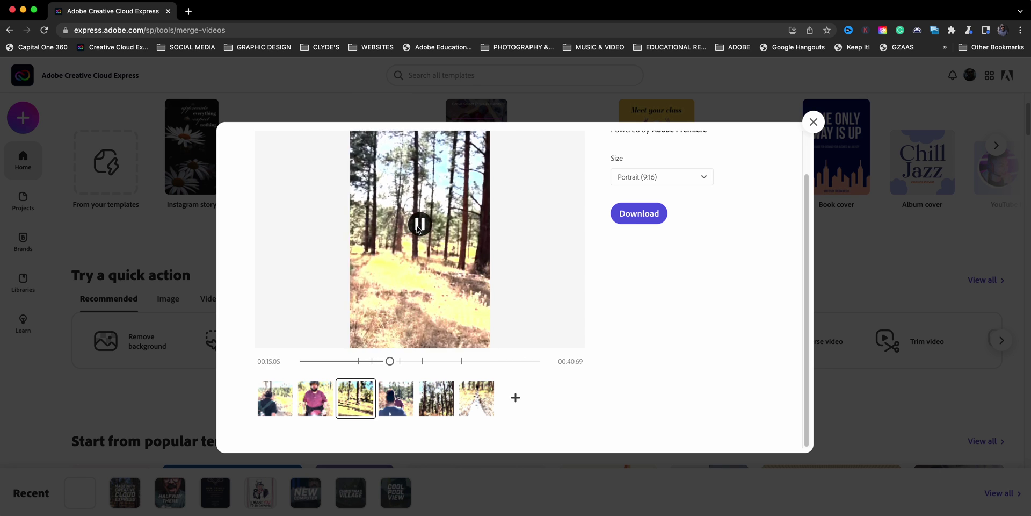
{"action": "left_click", "coordinate": [418, 227]}
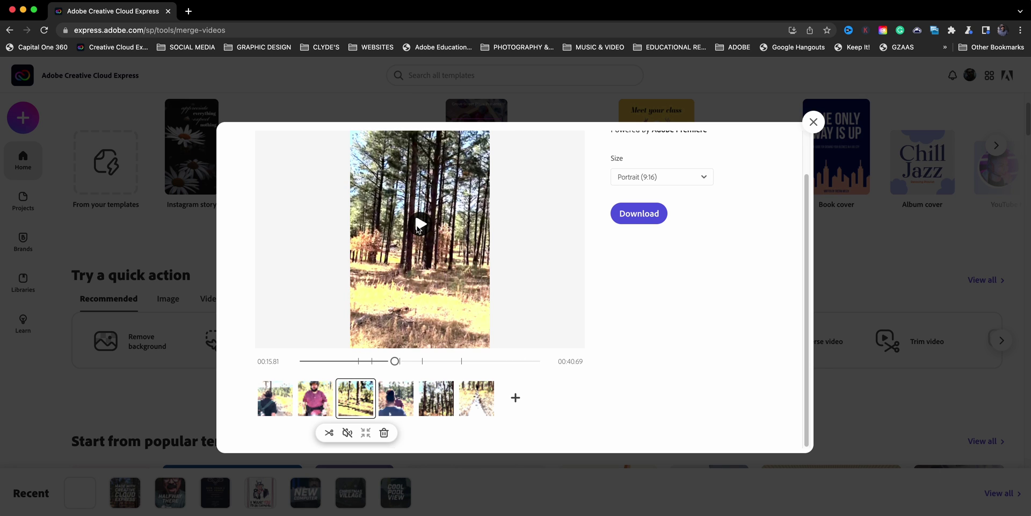
{"action": "left_click", "coordinate": [328, 433]}
{"action": "left_click_drag", "start_coordinate": [263, 413], "coordinate": [363, 411]}
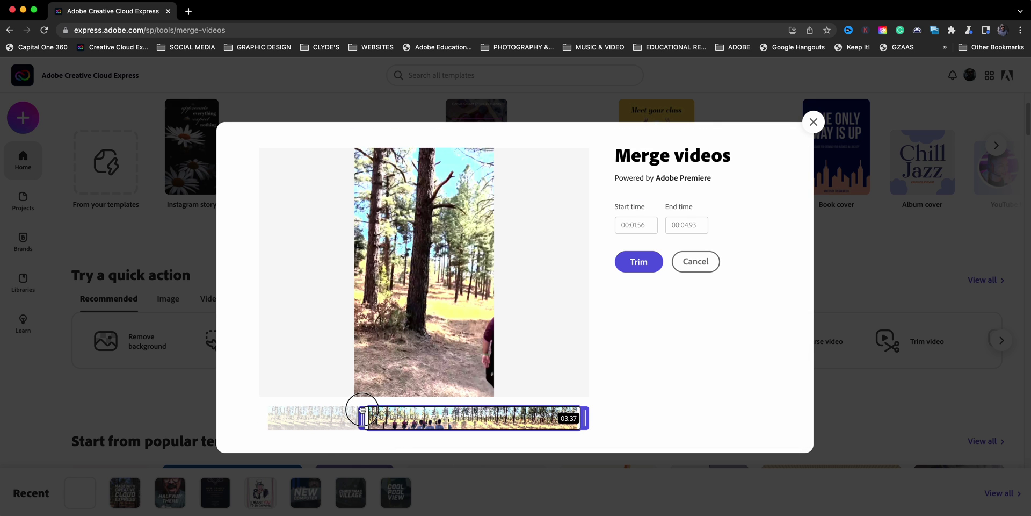
{"action": "left_click_drag", "start_coordinate": [362, 411], "coordinate": [356, 412]}
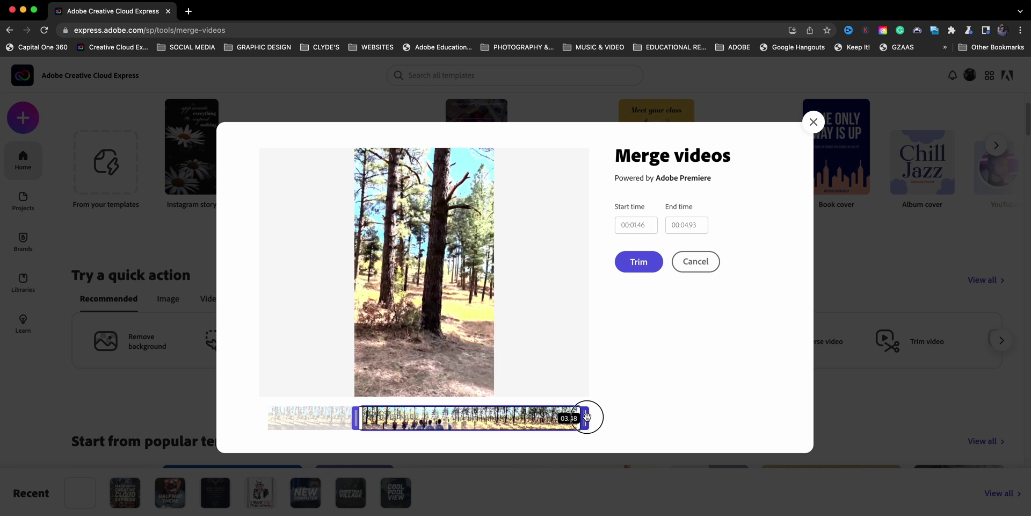
{"action": "mouse_move", "coordinate": [586, 416]}
{"action": "left_mouse_down"}
{"action": "mouse_move", "coordinate": [445, 428]}
{"action": "mouse_move", "coordinate": [461, 424]}
{"action": "left_mouse_up"}
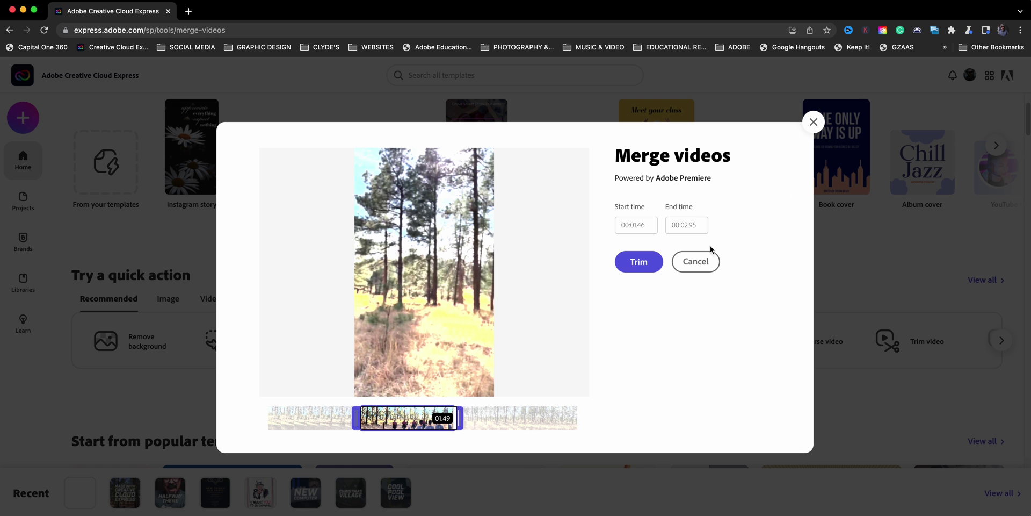
{"action": "left_click", "coordinate": [639, 262]}
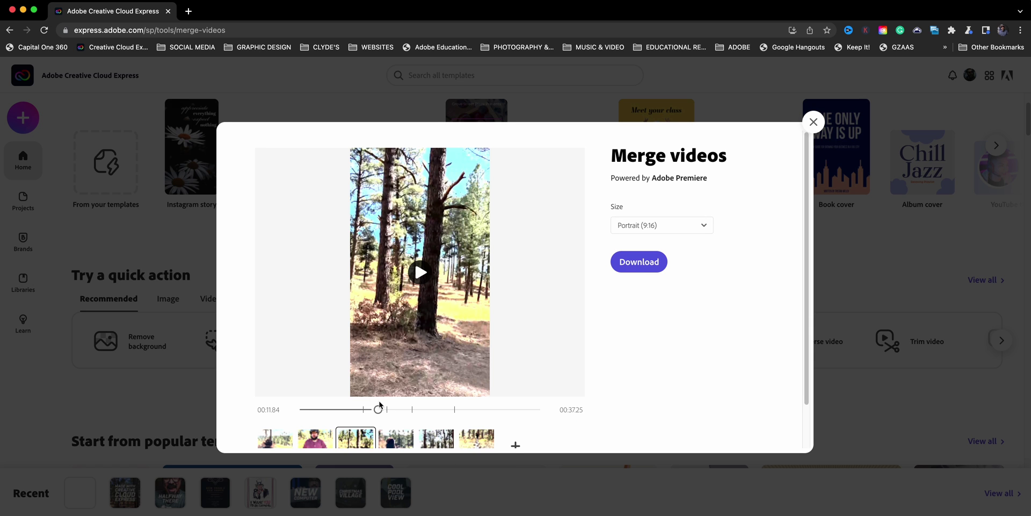
{"action": "left_click", "coordinate": [396, 438]}
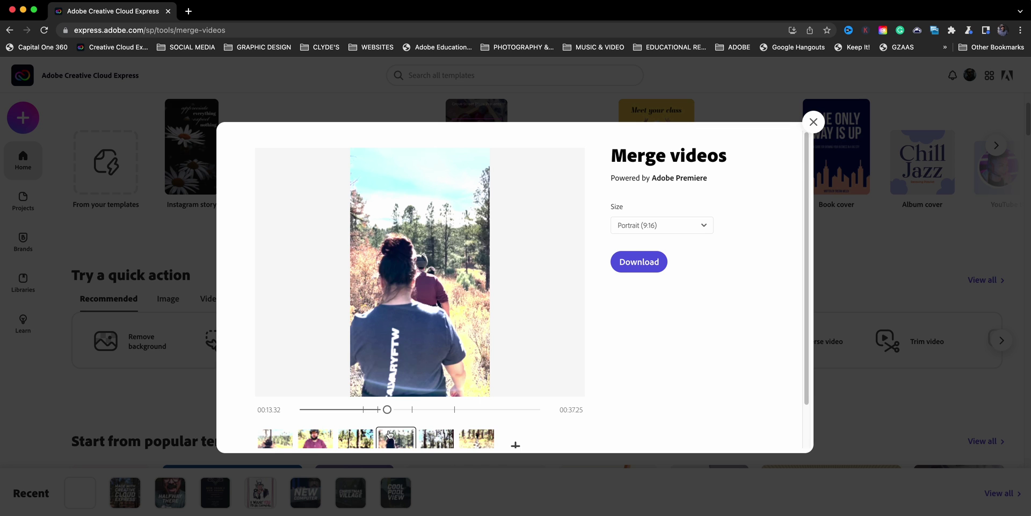
- Trim the grey-shirt hiker clip to about 0.76–2.77 seconds, totalling 35.27 seconds
{"action": "scroll", "coordinate": [390, 434], "scroll_direction": "down", "scroll_amount": 2}
{"action": "left_click", "coordinate": [364, 434]}
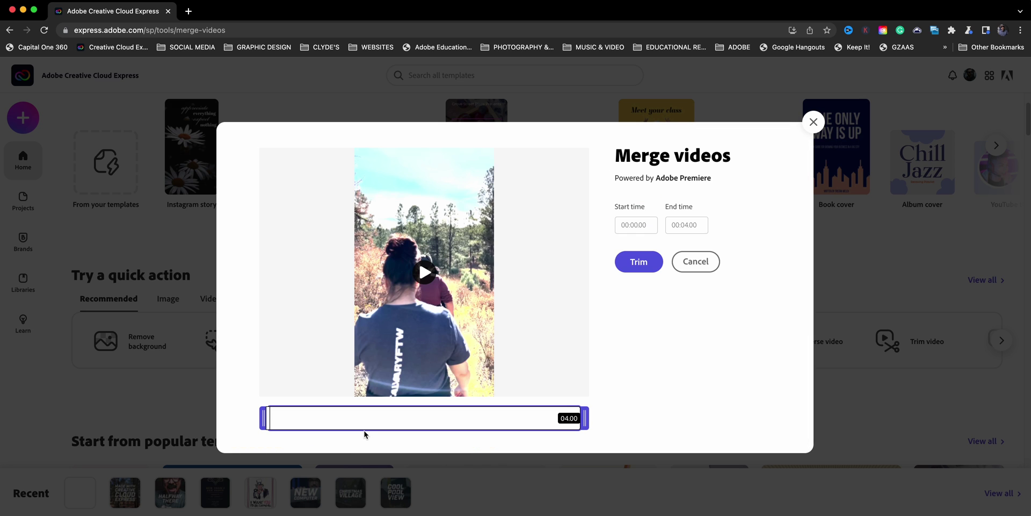
{"action": "mouse_move", "coordinate": [263, 418]}
{"action": "left_mouse_down"}
{"action": "mouse_move", "coordinate": [424, 409]}
{"action": "mouse_move", "coordinate": [321, 425]}
{"action": "left_mouse_up"}
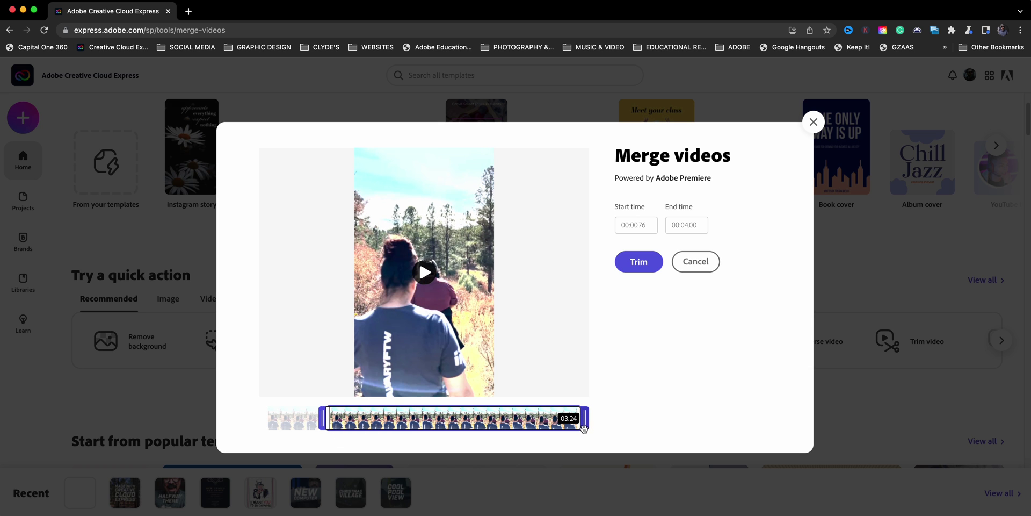
{"action": "mouse_move", "coordinate": [583, 422]}
{"action": "left_mouse_down"}
{"action": "mouse_move", "coordinate": [439, 435]}
{"action": "mouse_move", "coordinate": [488, 423]}
{"action": "left_mouse_up"}
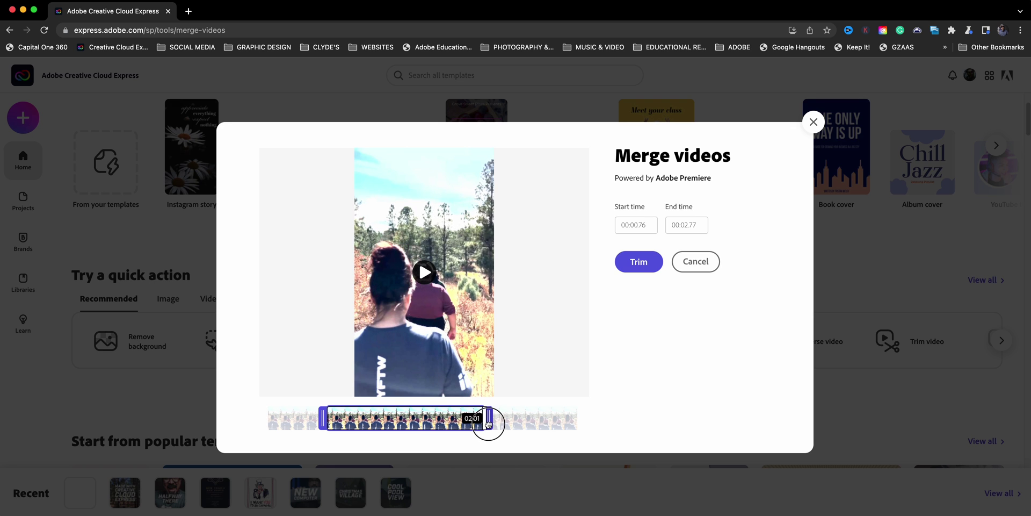
{"action": "left_click", "coordinate": [644, 261]}
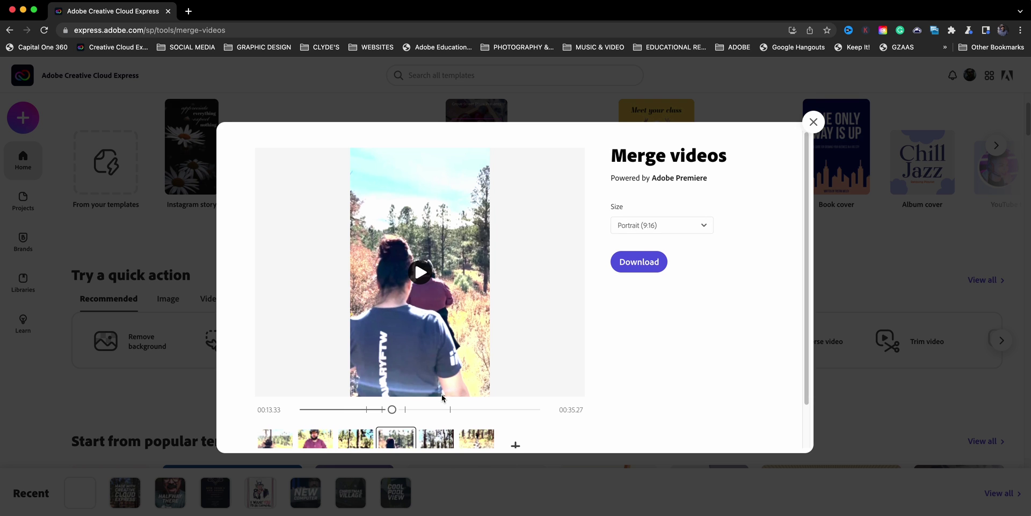
{"action": "scroll", "coordinate": [443, 397], "scroll_direction": "down", "scroll_amount": 2}
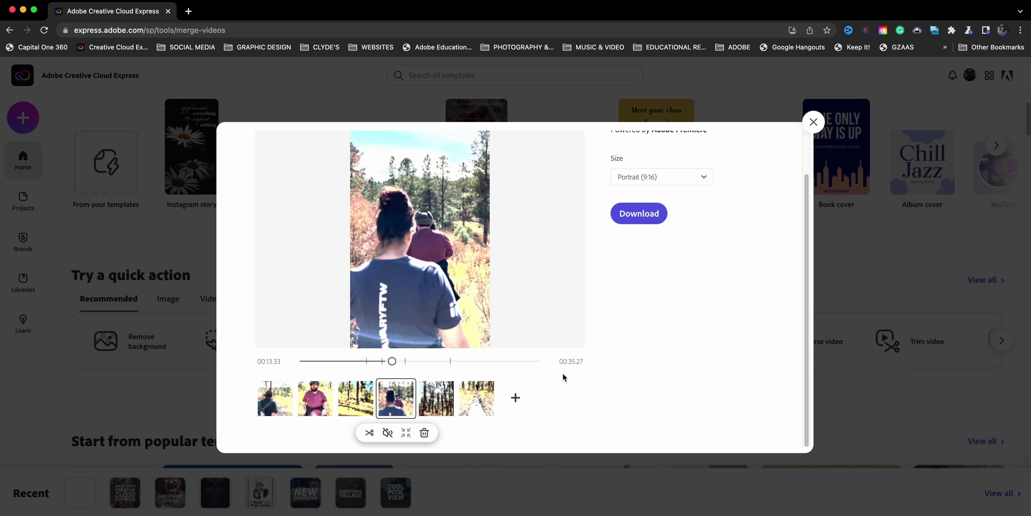
- Preview the fifth and sixth clips, then open trimming on the 6.87-second forest-path clip
{"action": "left_click", "coordinate": [446, 402]}
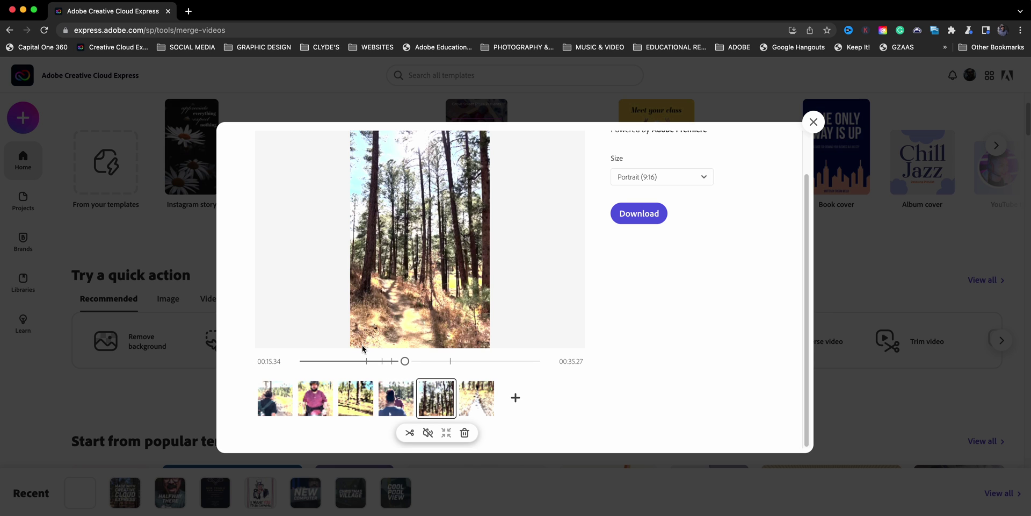
{"action": "mouse_move", "coordinate": [420, 238]}
{"action": "left_click", "coordinate": [420, 224]}
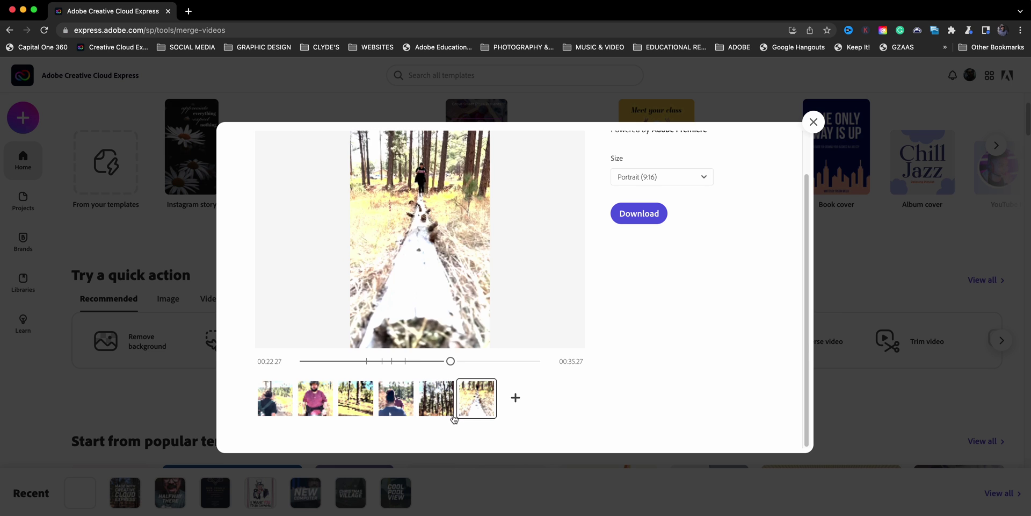
{"action": "left_click", "coordinate": [433, 271]}
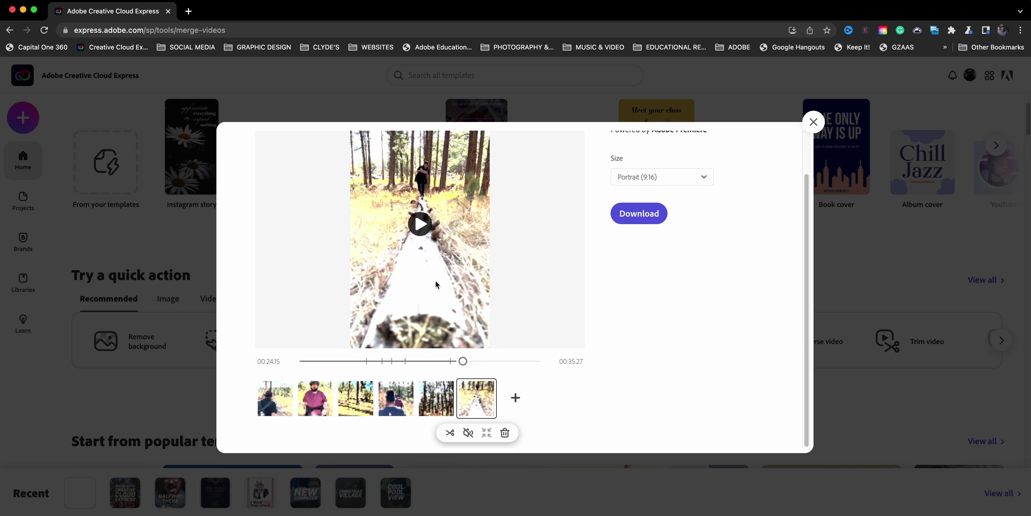
{"action": "left_click", "coordinate": [449, 406]}
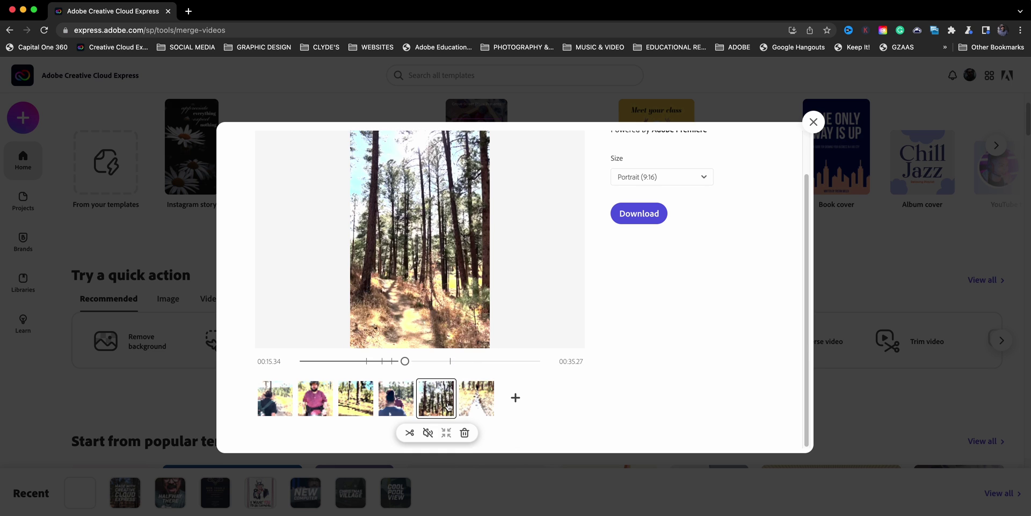
{"action": "left_click", "coordinate": [410, 433]}
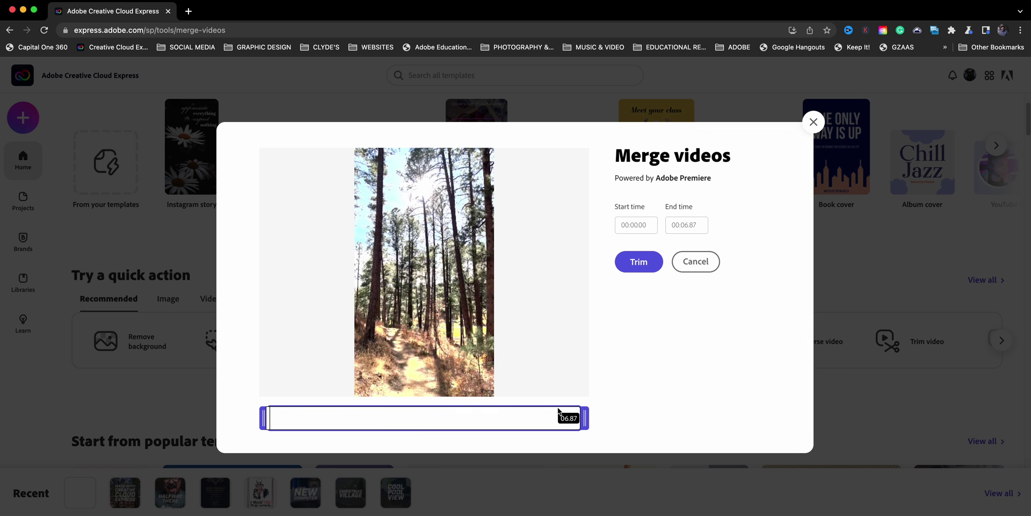
- Shorten the forest-path clip's ending in small steps, playing it back to check
{"action": "left_click_drag", "start_coordinate": [586, 418], "coordinate": [555, 426]}
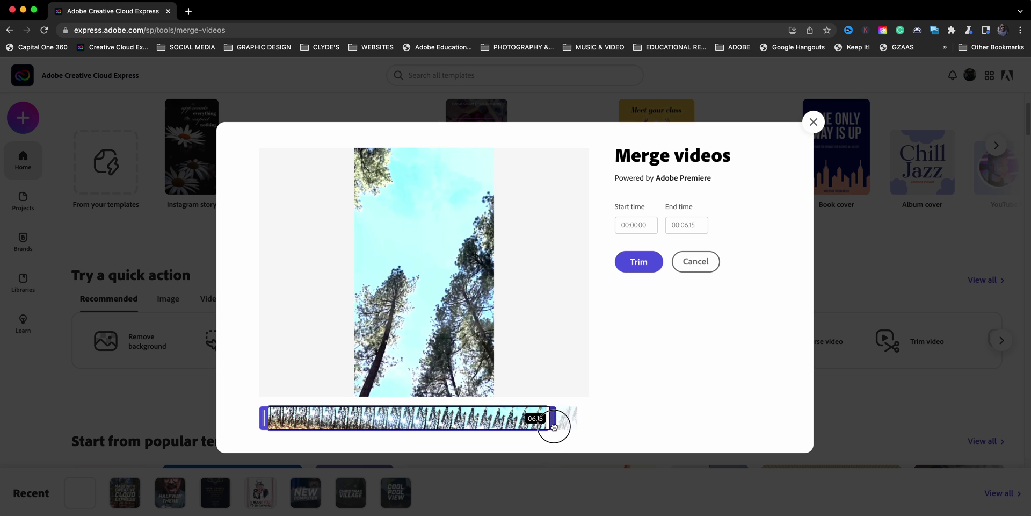
{"action": "left_click", "coordinate": [425, 272]}
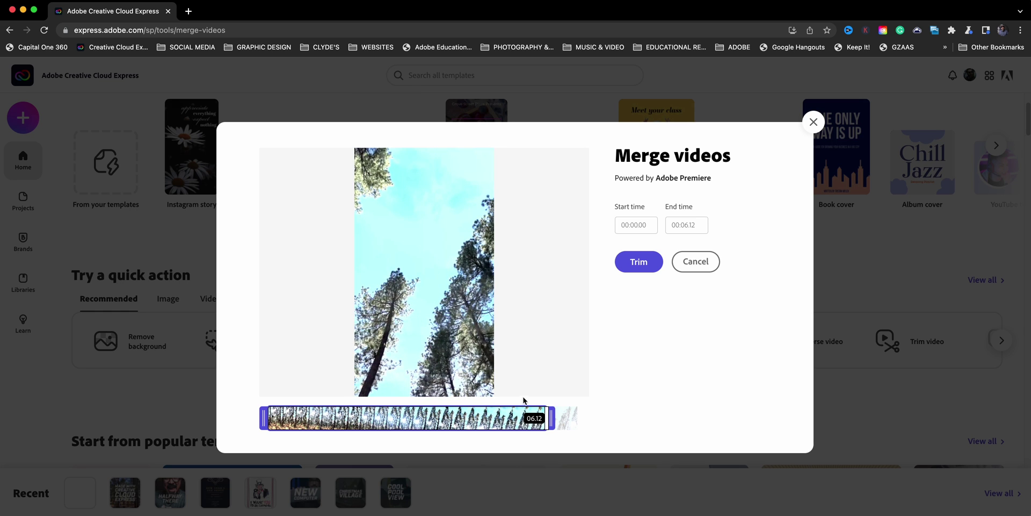
{"action": "left_click_drag", "start_coordinate": [548, 418], "coordinate": [534, 427]}
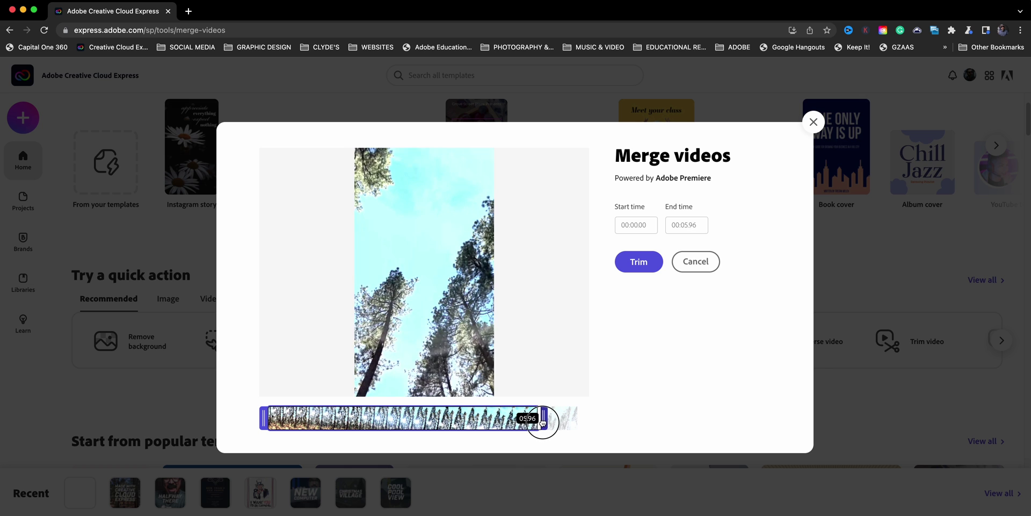
{"action": "left_click_drag", "start_coordinate": [534, 427], "coordinate": [528, 427]}
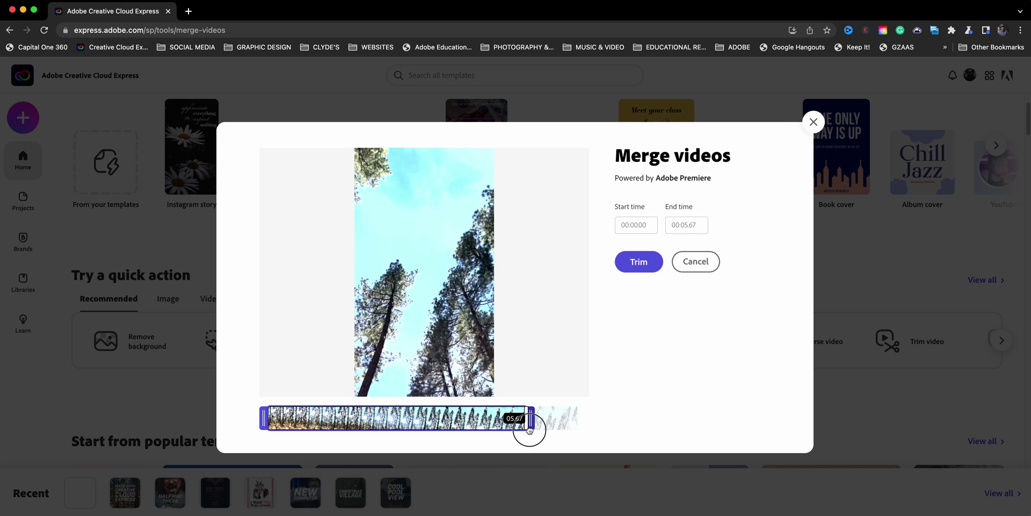
{"action": "left_click", "coordinate": [420, 275]}
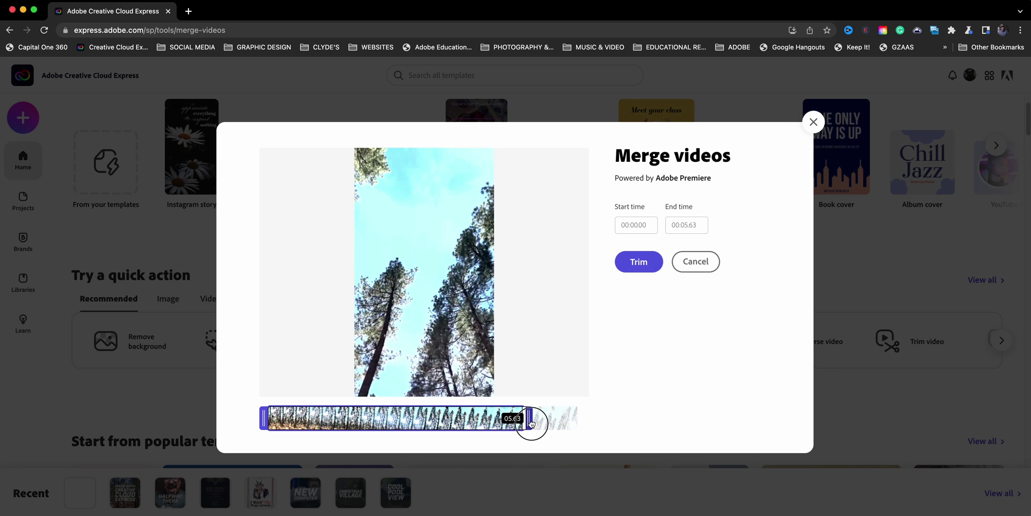
- Set the forest-path clip's end to 00:05.40, apply the trim, and preview the sixth clip
{"action": "left_click_drag", "start_coordinate": [531, 423], "coordinate": [519, 423]}
{"action": "left_click", "coordinate": [436, 286]}
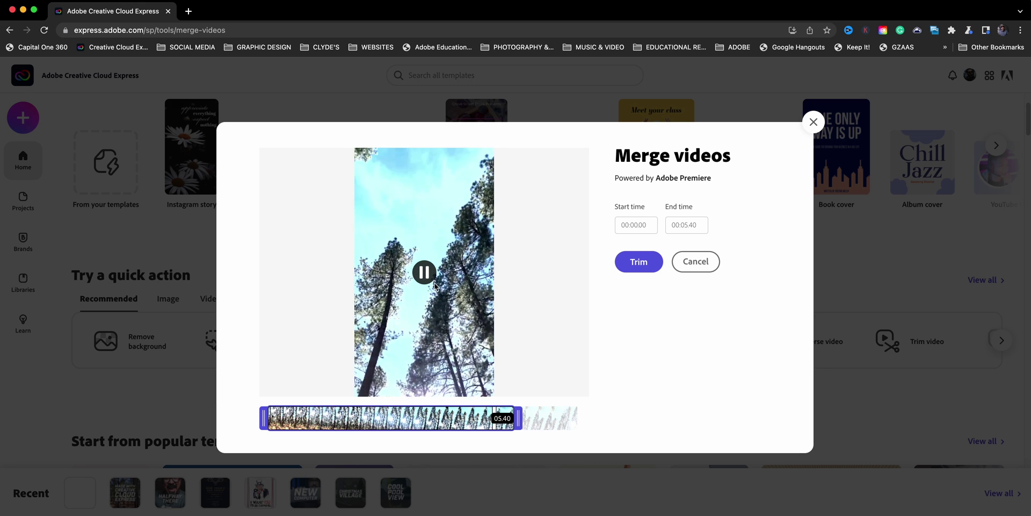
{"action": "left_click", "coordinate": [639, 263]}
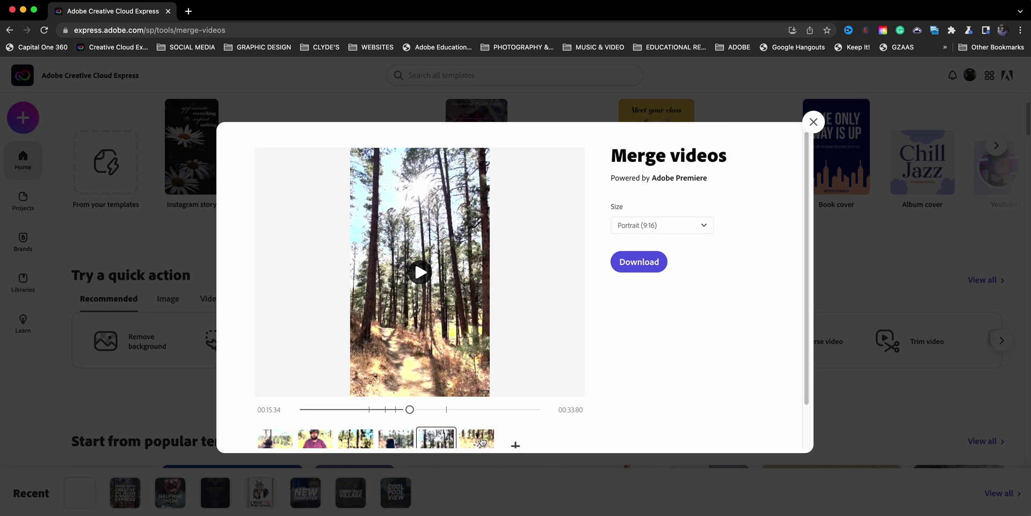
{"action": "left_click", "coordinate": [480, 441]}
- Move the forest-path clip to the last position and the pine-grove clip to the front
{"action": "left_click", "coordinate": [417, 270]}
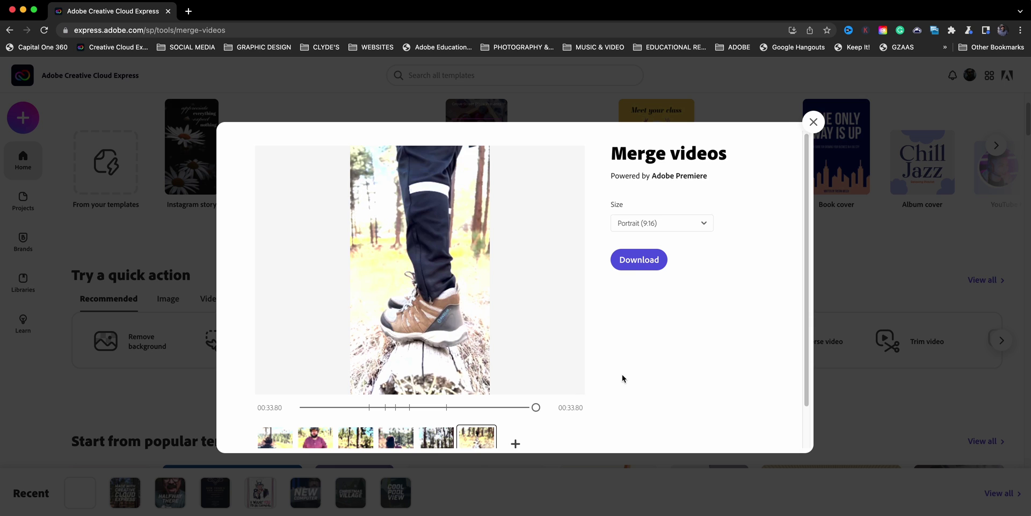
{"action": "scroll", "coordinate": [622, 373], "scroll_direction": "down", "scroll_amount": 2}
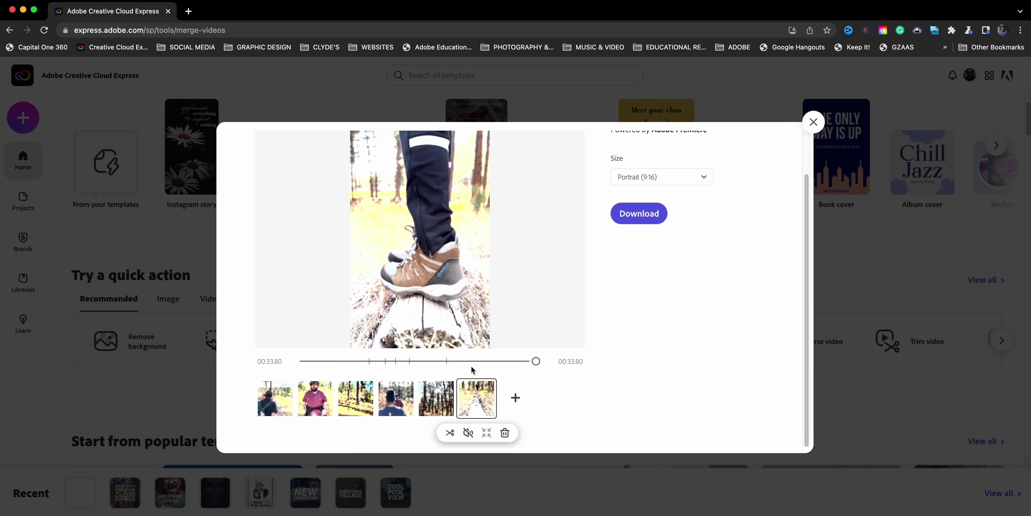
{"action": "left_click", "coordinate": [435, 407]}
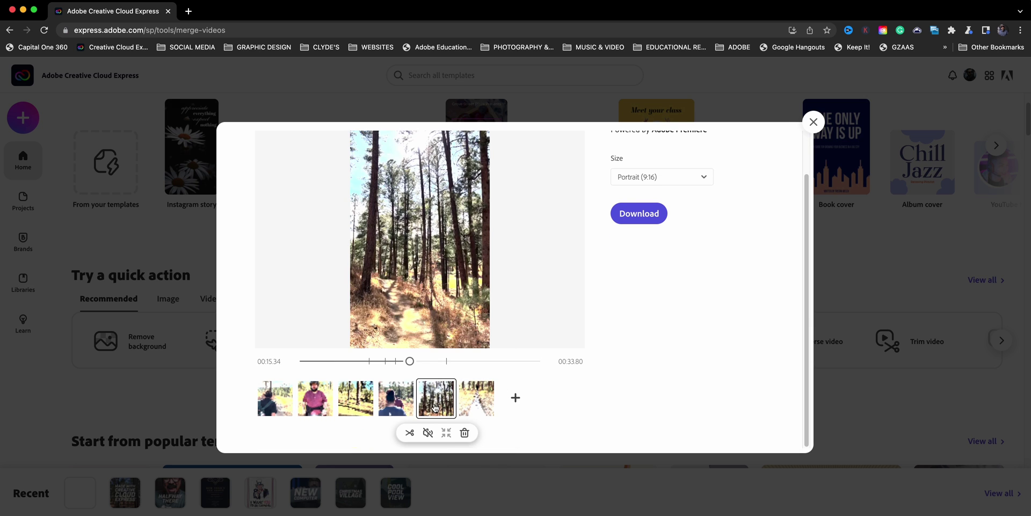
{"action": "left_click_drag", "start_coordinate": [434, 407], "coordinate": [477, 406]}
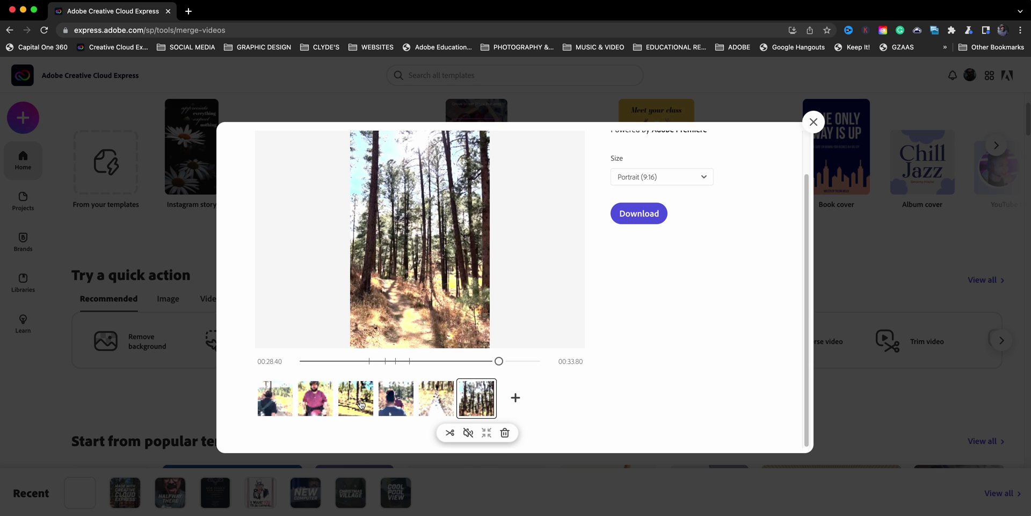
{"action": "left_click_drag", "start_coordinate": [361, 404], "coordinate": [269, 404]}
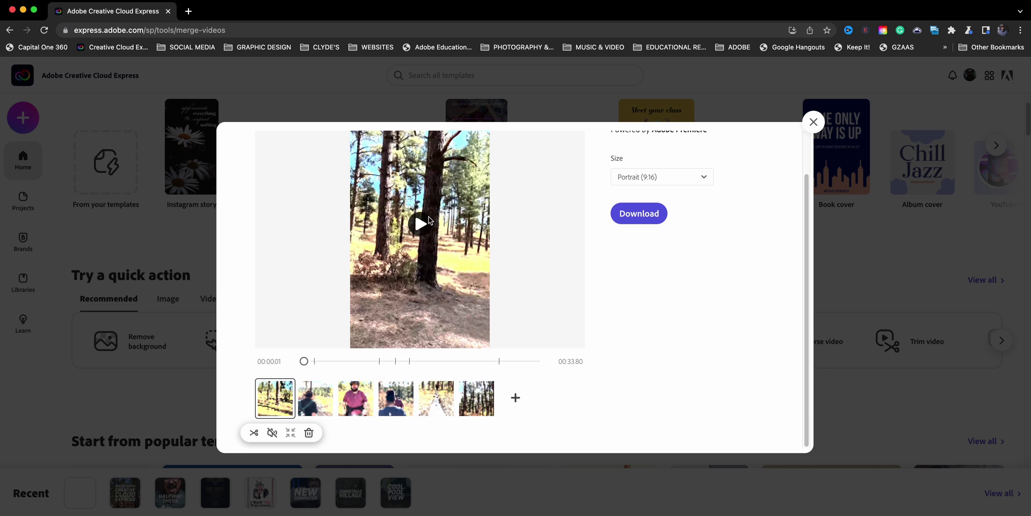
- Trim the second clip so it ends at about 00:07.10
{"action": "left_click", "coordinate": [420, 224]}
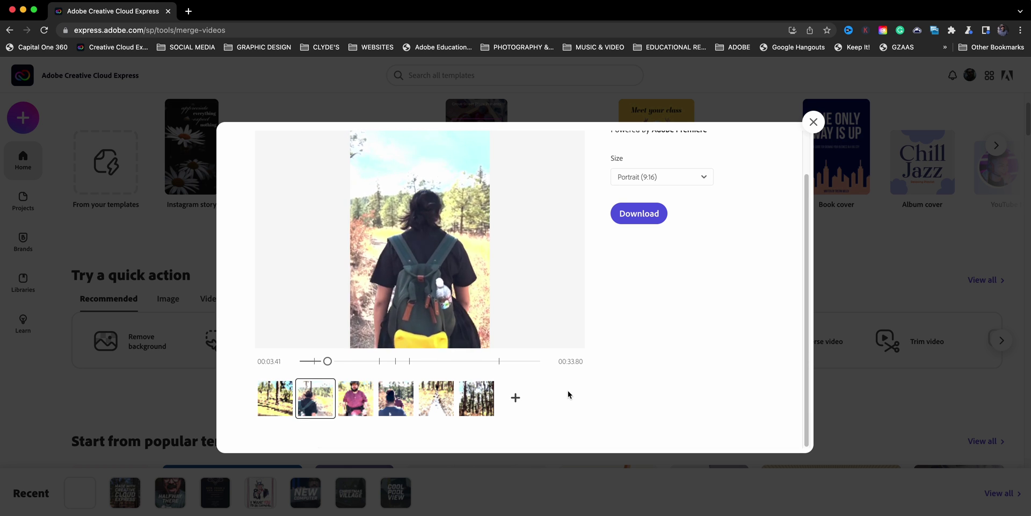
{"action": "left_click", "coordinate": [326, 411]}
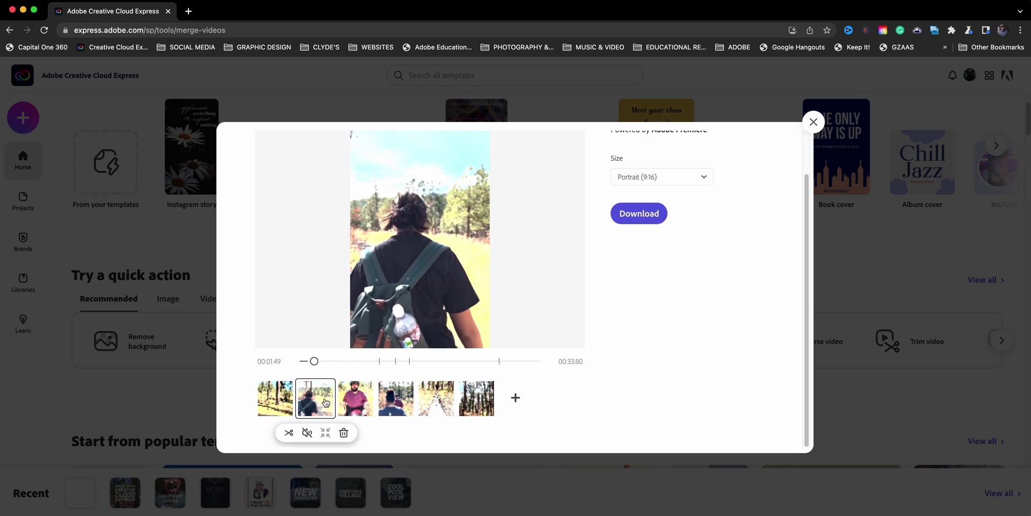
{"action": "left_click", "coordinate": [289, 433]}
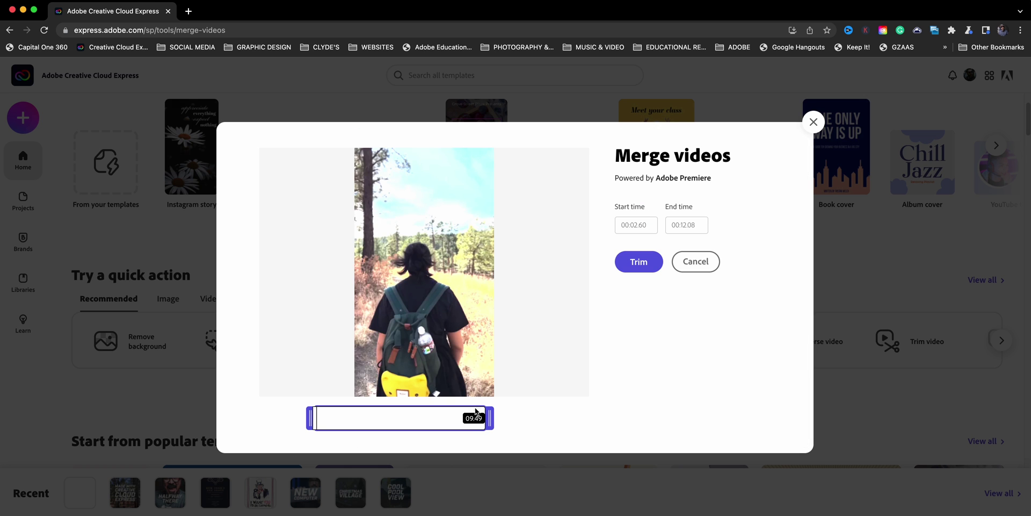
{"action": "left_click_drag", "start_coordinate": [490, 423], "coordinate": [401, 426]}
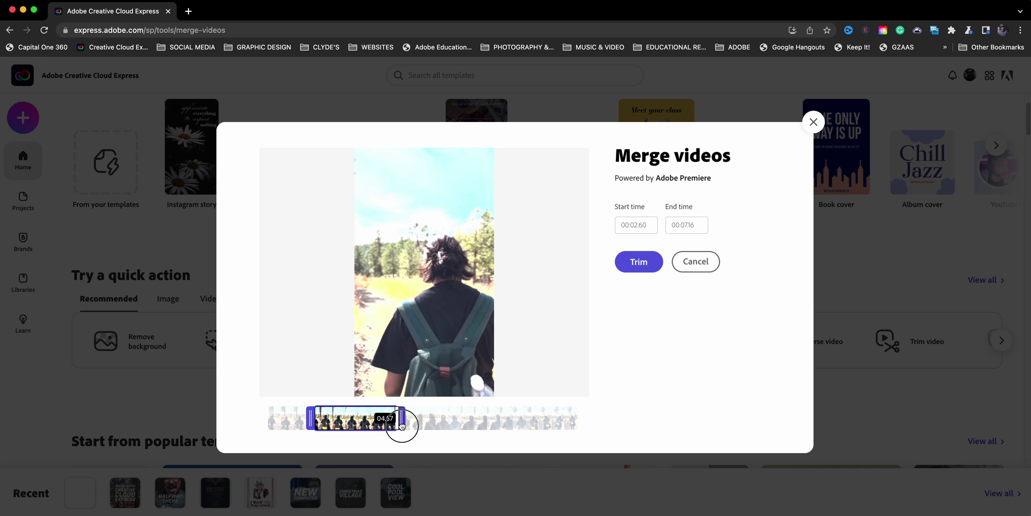
{"action": "left_click", "coordinate": [639, 263]}
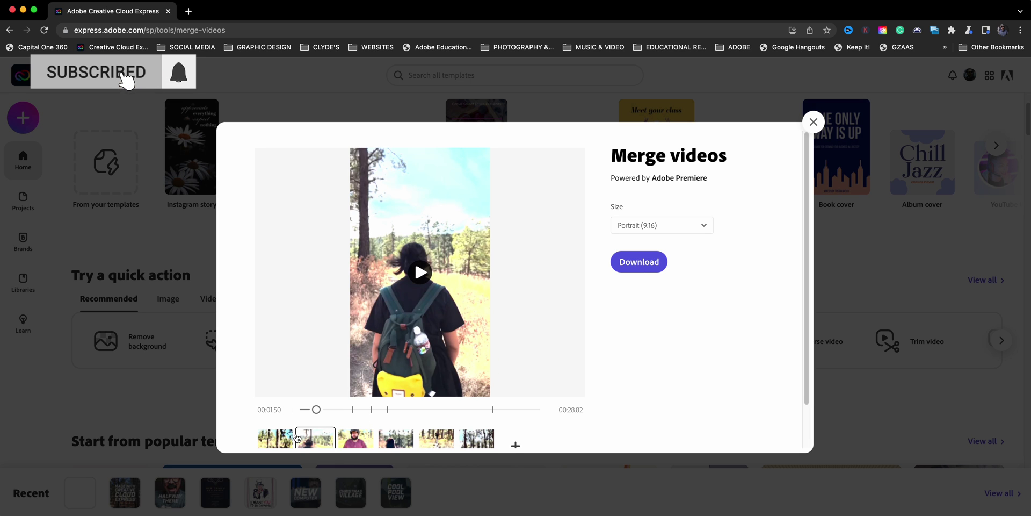
- Trim the first clip to run 00:00.36–00:03.86, bringing the merge to 30.83 seconds
{"action": "left_click", "coordinate": [302, 409]}
{"action": "left_click", "coordinate": [408, 273]}
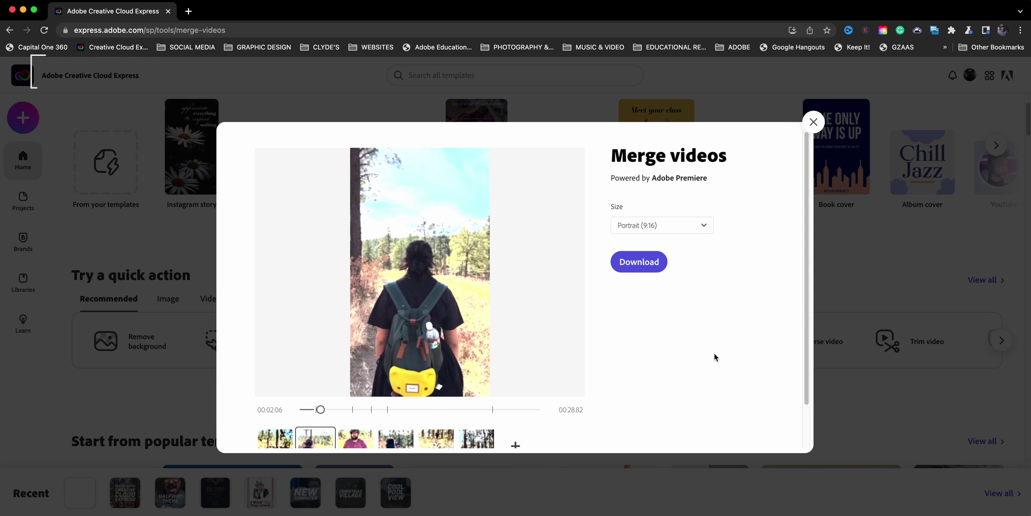
{"action": "left_click", "coordinate": [275, 441]}
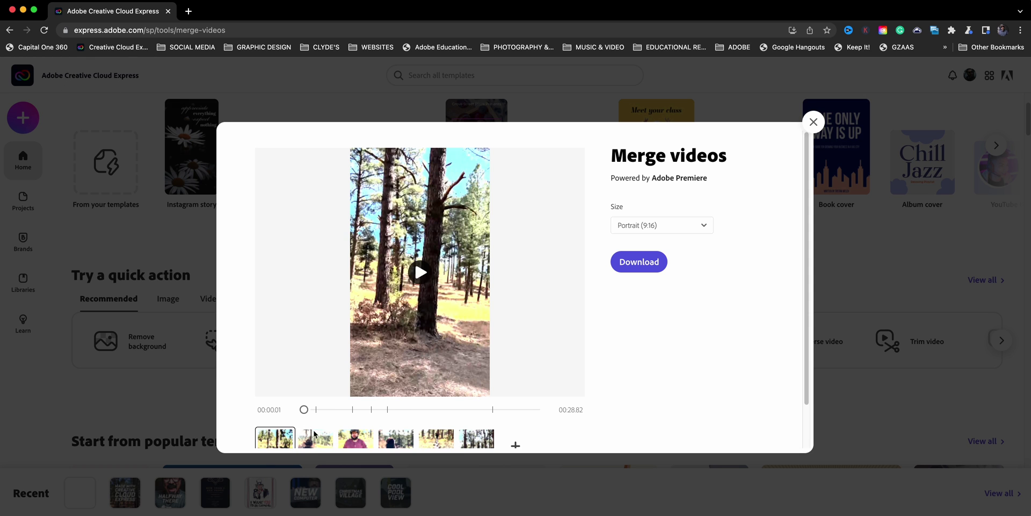
{"action": "scroll", "coordinate": [282, 414], "scroll_direction": "down", "scroll_amount": 2}
{"action": "left_click", "coordinate": [256, 433]}
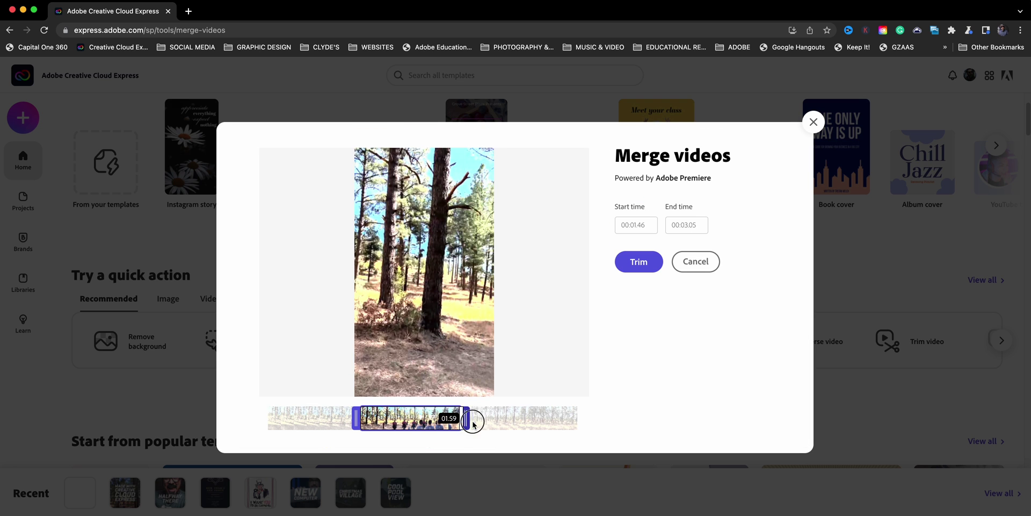
{"action": "left_click_drag", "start_coordinate": [460, 418], "coordinate": [517, 422]}
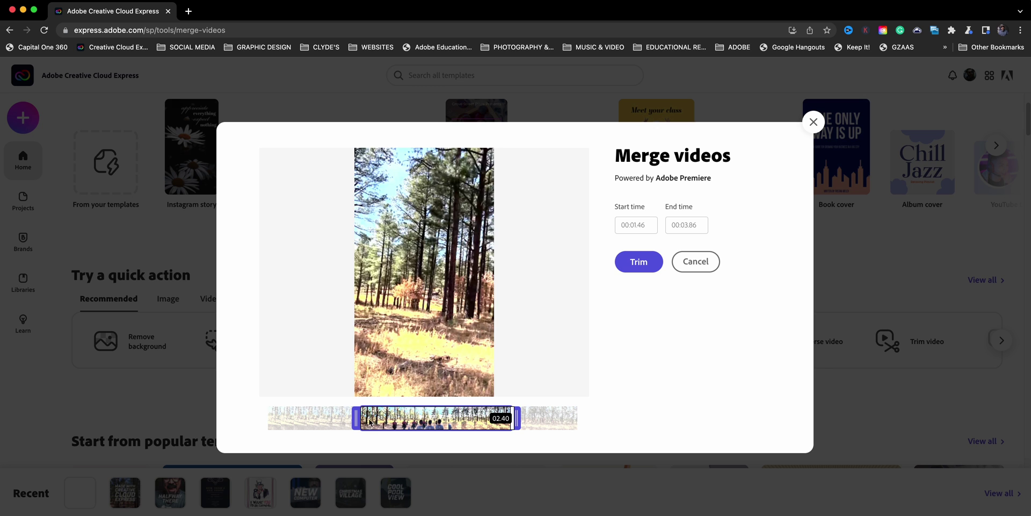
{"action": "left_click_drag", "start_coordinate": [349, 418], "coordinate": [286, 422]}
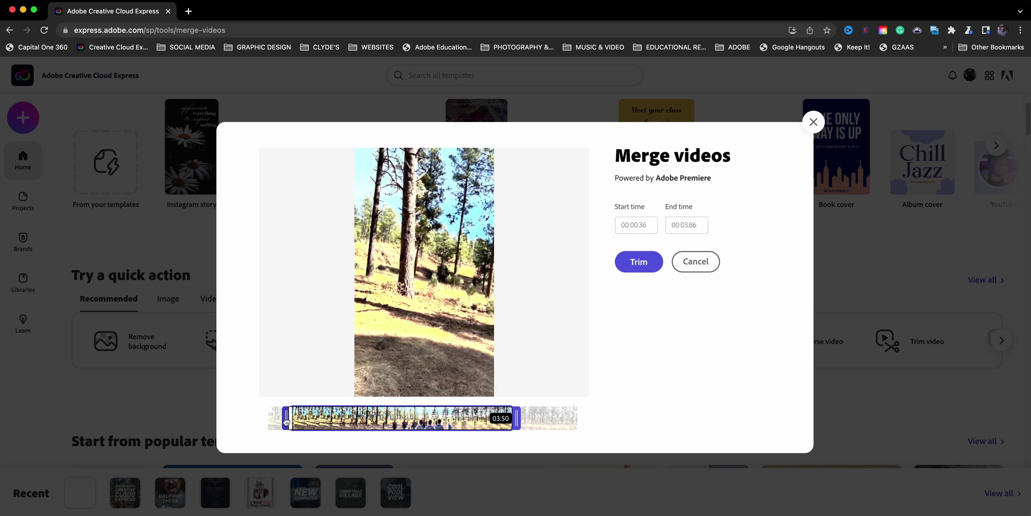
{"action": "left_click", "coordinate": [630, 259]}
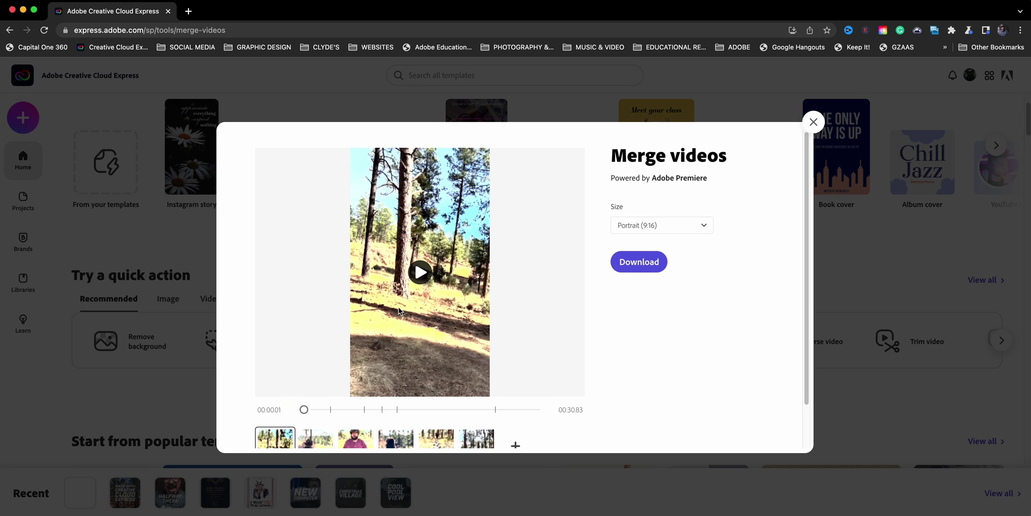
- Move the opening forest clip to fourth place, after the pink-shirt clip
{"action": "left_click", "coordinate": [414, 285]}
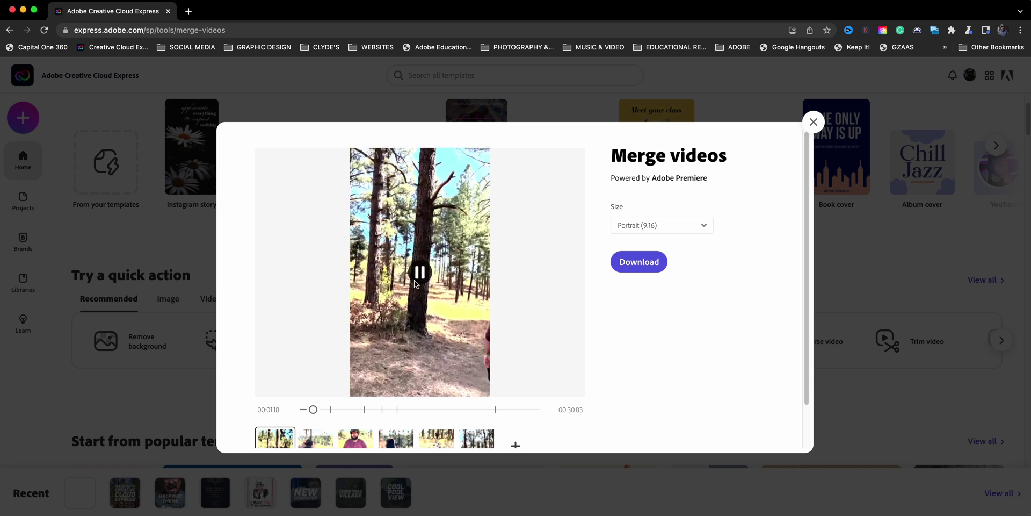
{"action": "scroll", "coordinate": [624, 361], "scroll_direction": "down", "scroll_amount": 2}
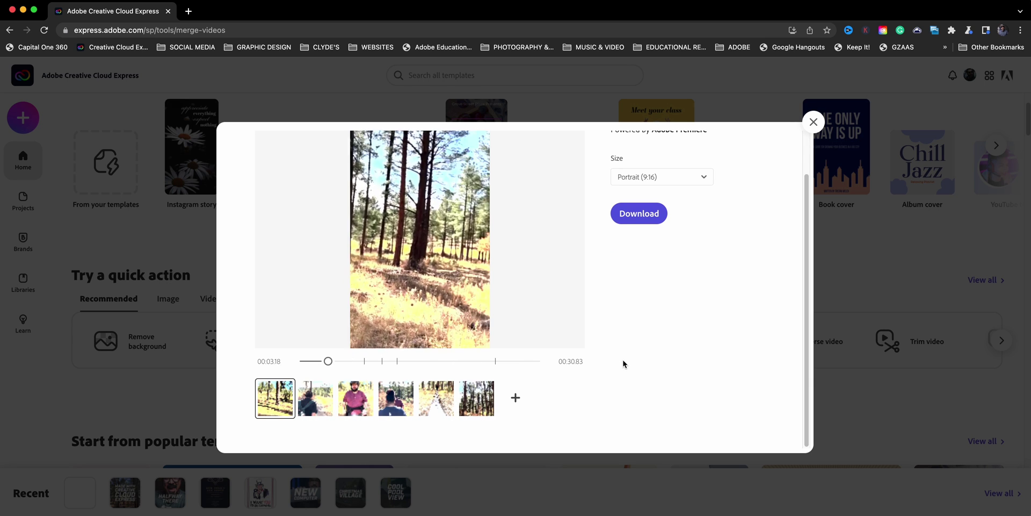
{"action": "left_click_drag", "start_coordinate": [290, 408], "coordinate": [326, 410]}
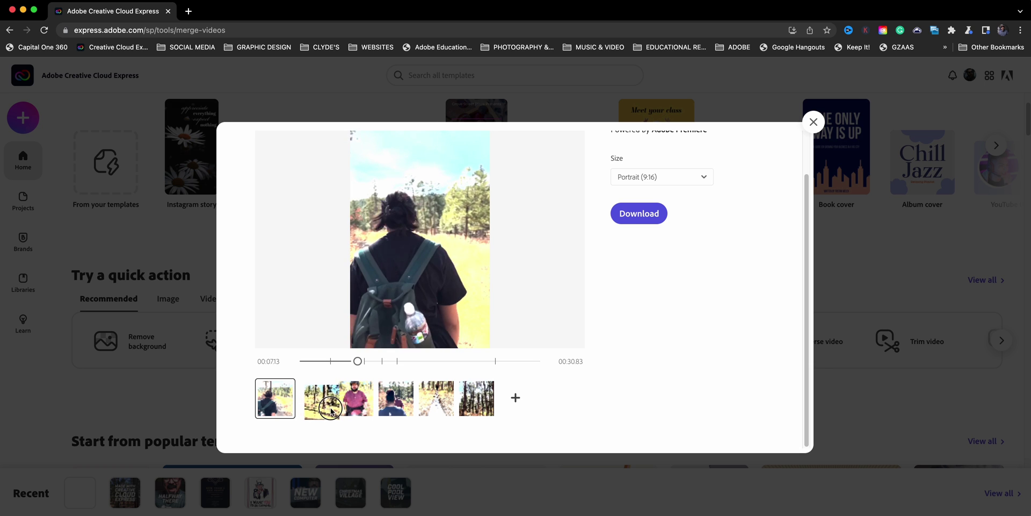
{"action": "mouse_move", "coordinate": [327, 409]}
{"action": "left_mouse_down"}
{"action": "mouse_move", "coordinate": [376, 409]}
{"action": "mouse_move", "coordinate": [275, 408]}
{"action": "left_mouse_up"}
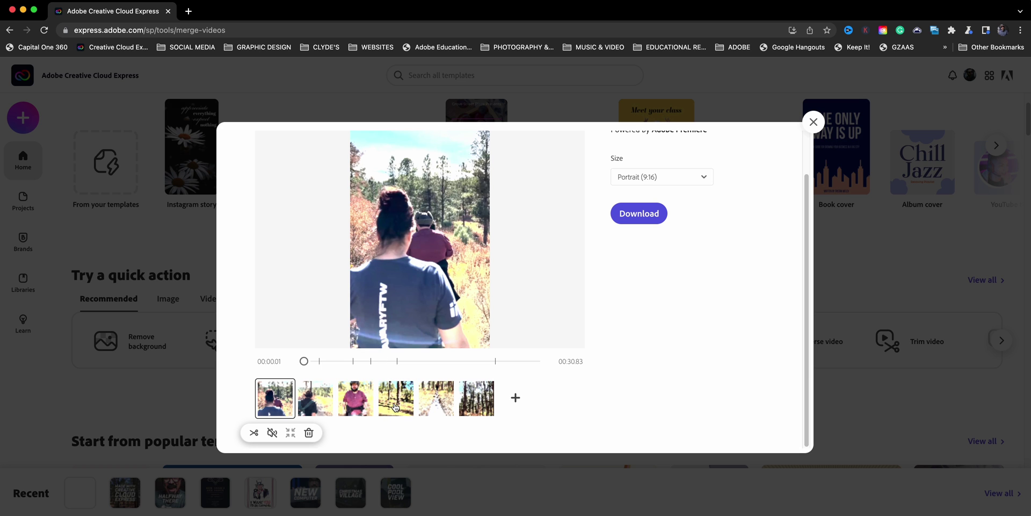
- Play the reordered 30.83-second video, skipping ahead to the later clips
{"action": "left_click", "coordinate": [418, 233]}
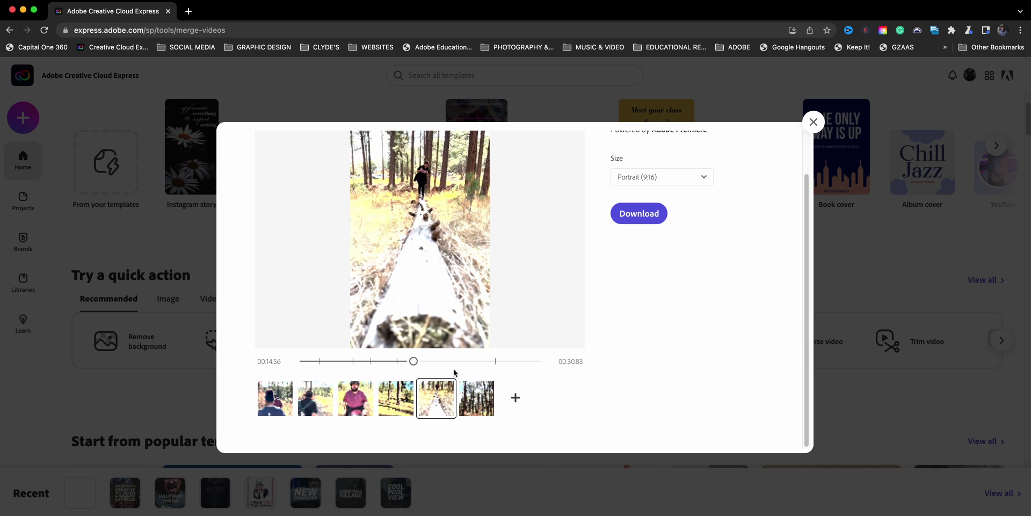
{"action": "left_click_drag", "start_coordinate": [455, 361], "coordinate": [476, 362]}
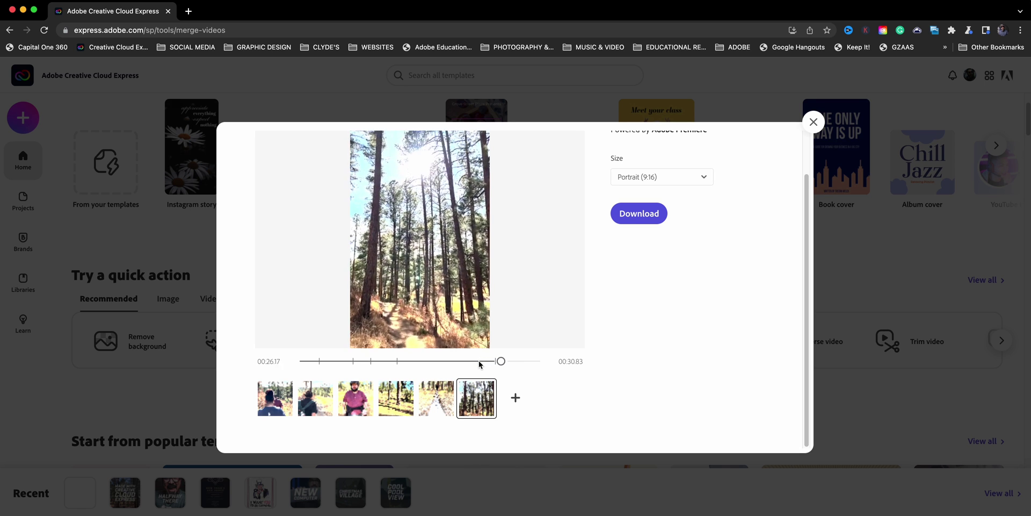
{"action": "scroll", "coordinate": [536, 361], "scroll_direction": "up", "scroll_amount": 3}
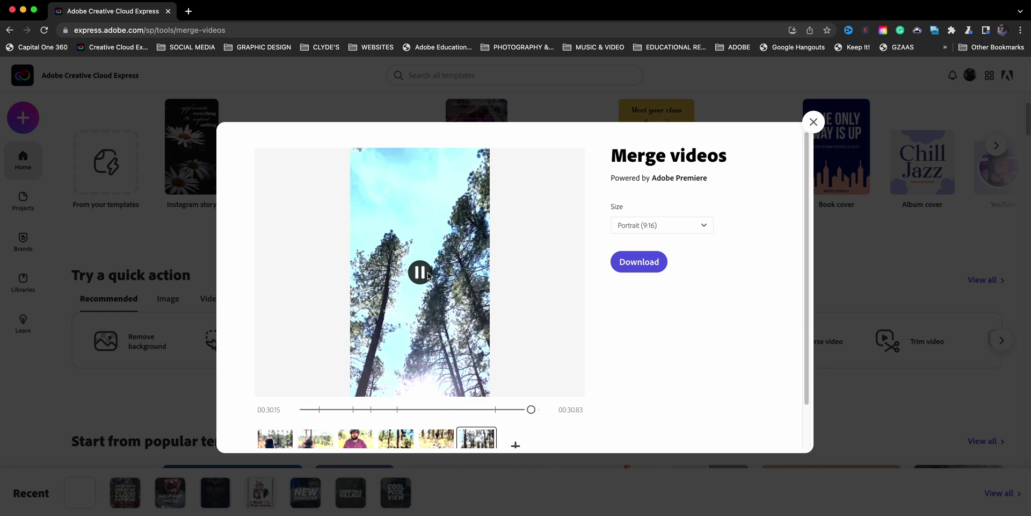
- Restore sound on each clip, working from the fifth back to the first
{"action": "scroll", "coordinate": [537, 391], "scroll_direction": "down", "scroll_amount": 3}
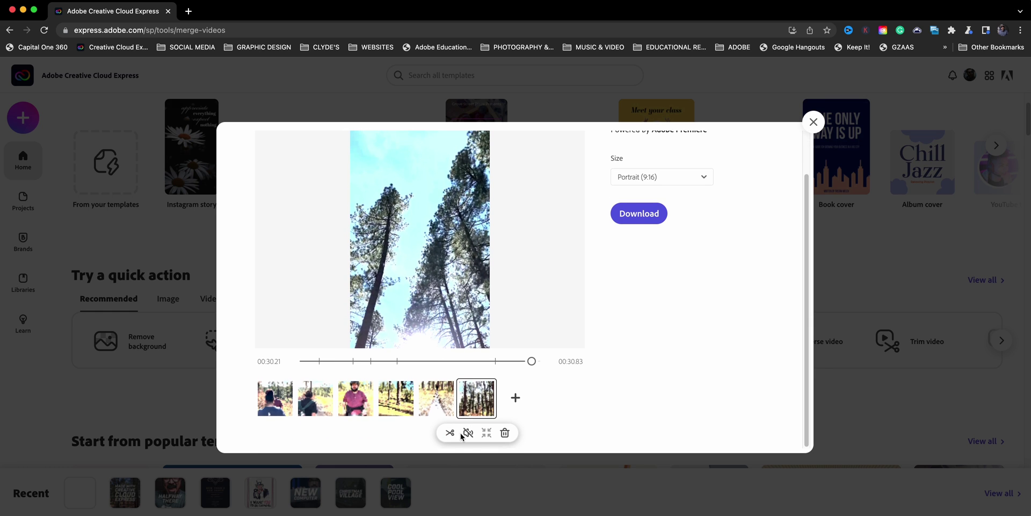
{"action": "left_click", "coordinate": [439, 414]}
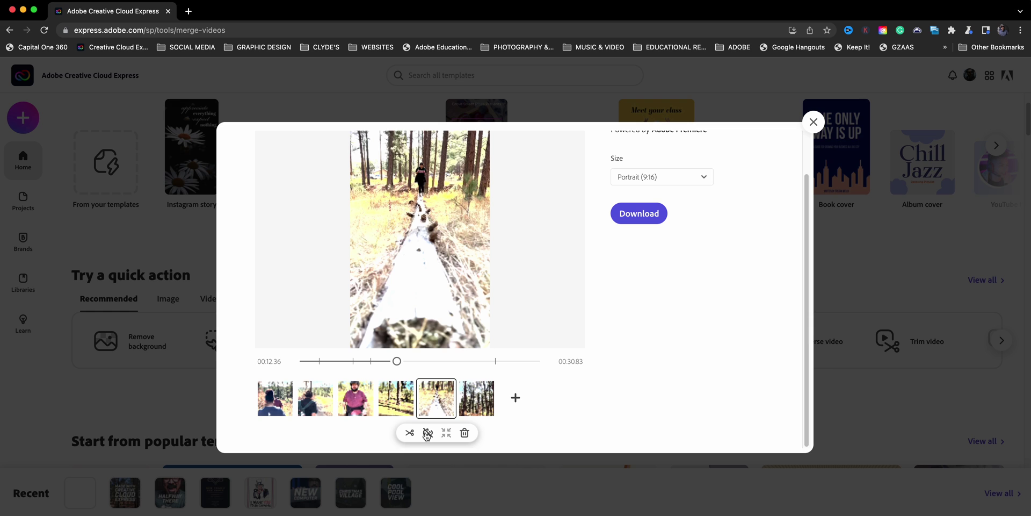
{"action": "left_click", "coordinate": [377, 390]}
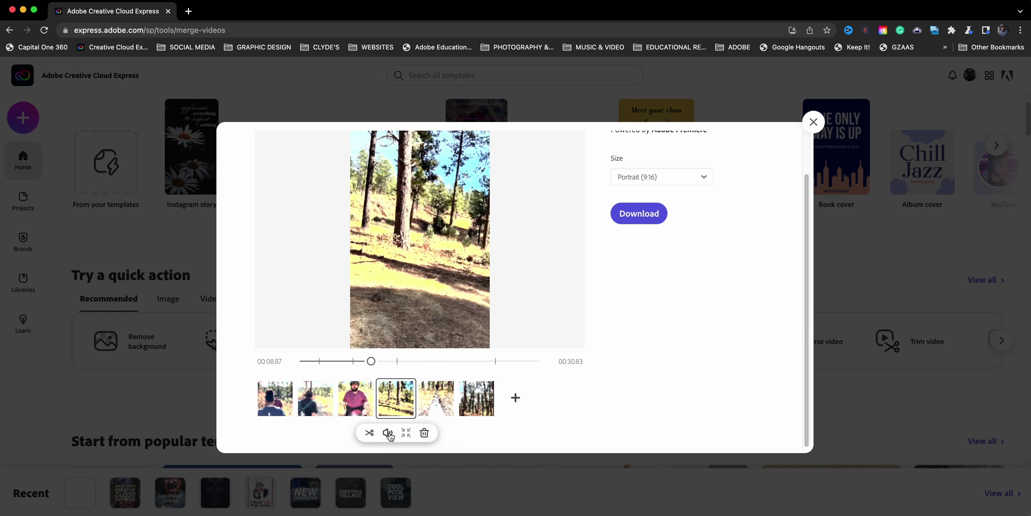
{"action": "left_click", "coordinate": [354, 406]}
{"action": "left_click", "coordinate": [312, 414]}
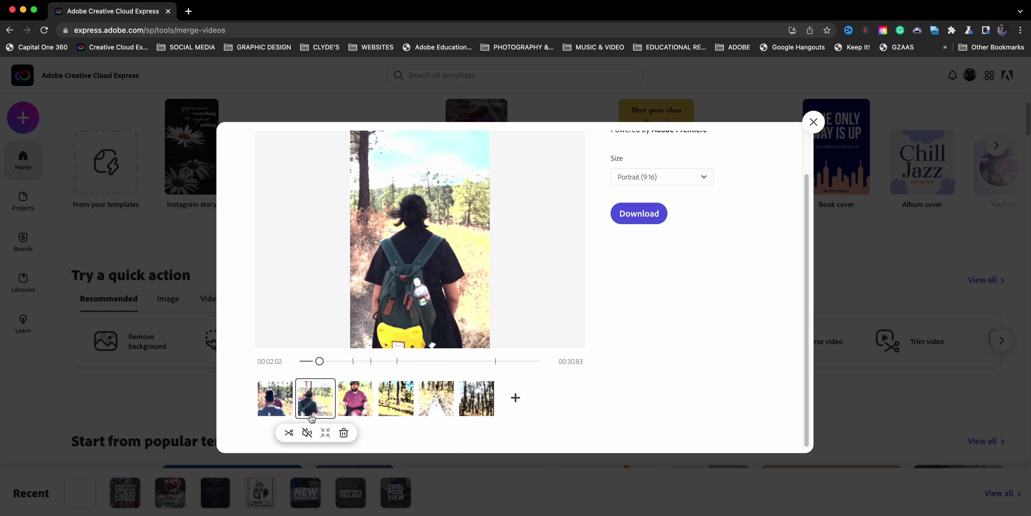
{"action": "left_click", "coordinate": [281, 408]}
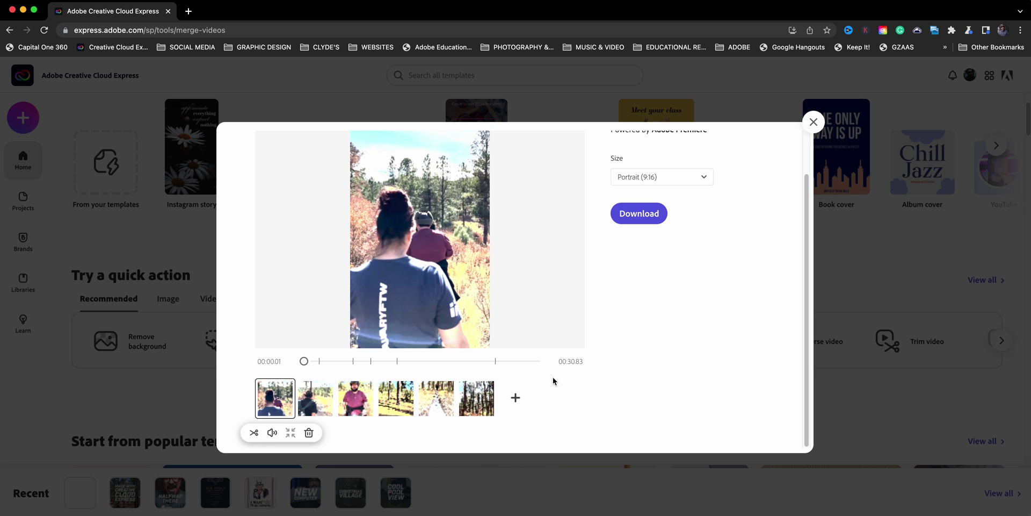
{"action": "scroll", "coordinate": [604, 351], "scroll_direction": "up", "scroll_amount": 2}
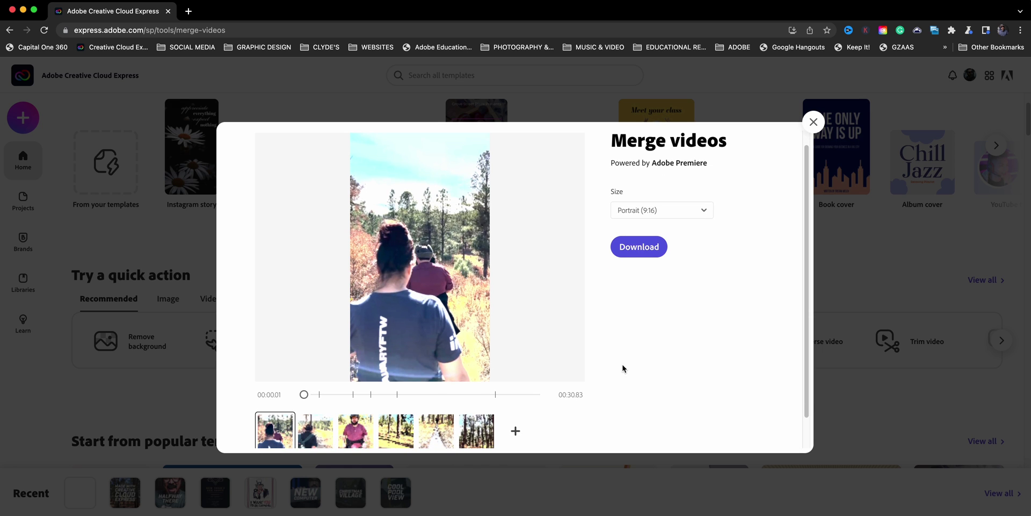
- Download the Portrait (9:16) merged video as MP4 and close the confirmation
{"action": "scroll", "coordinate": [623, 368], "scroll_direction": "down", "scroll_amount": 2}
{"action": "scroll", "coordinate": [622, 368], "scroll_direction": "up", "scroll_amount": 2}
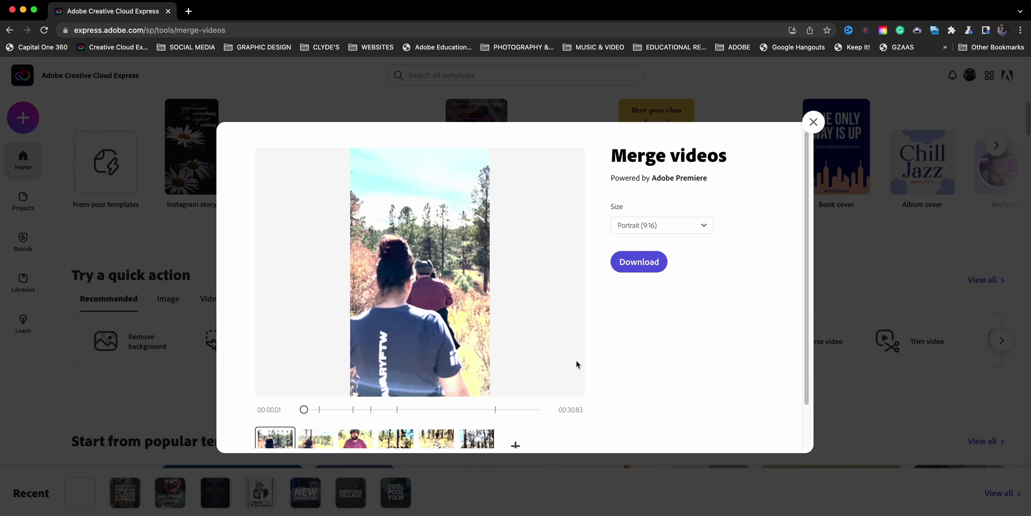
{"action": "scroll", "coordinate": [576, 364], "scroll_direction": "down", "scroll_amount": 2}
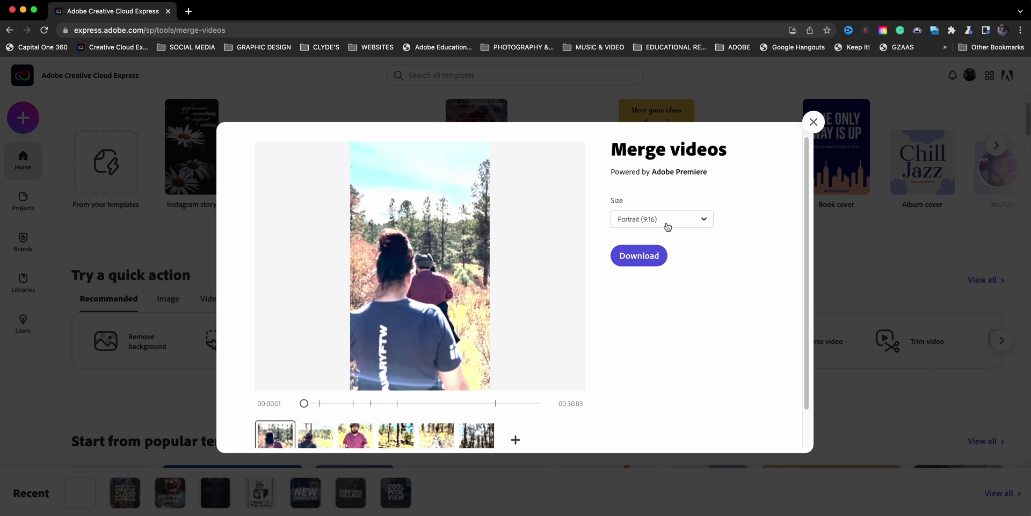
{"action": "left_click", "coordinate": [658, 255]}
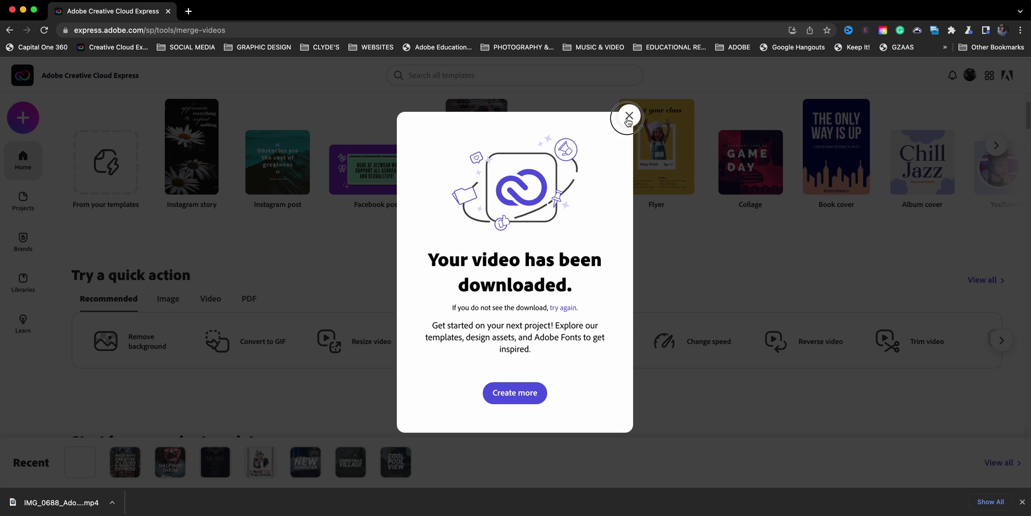
{"action": "left_click", "coordinate": [628, 122]}
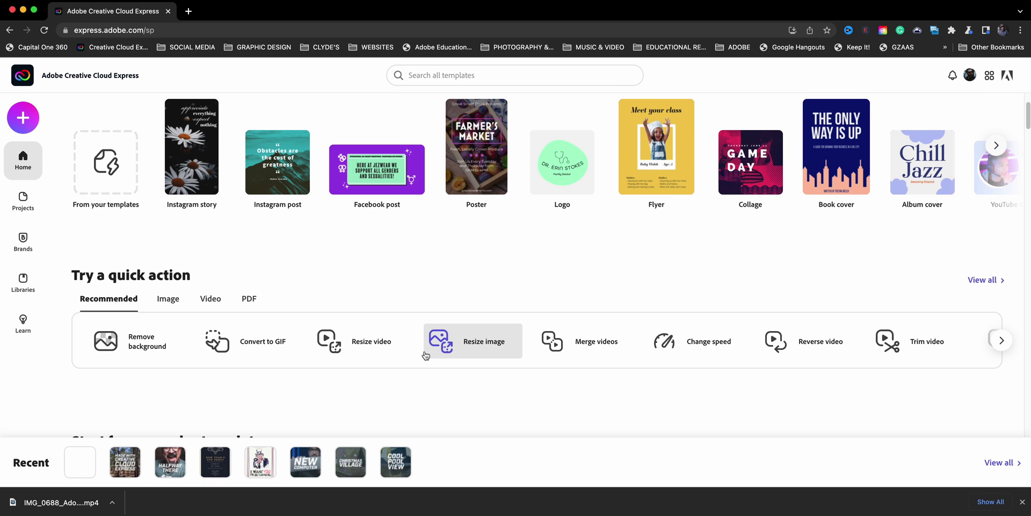